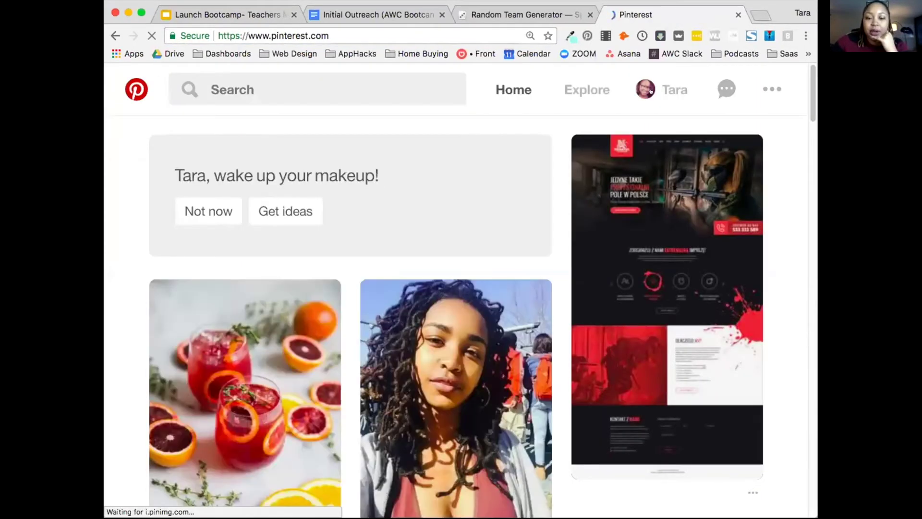
Browse the boards on your Pinterest profile and open the UX/UI board (34 Pins)
left_click(659, 88)
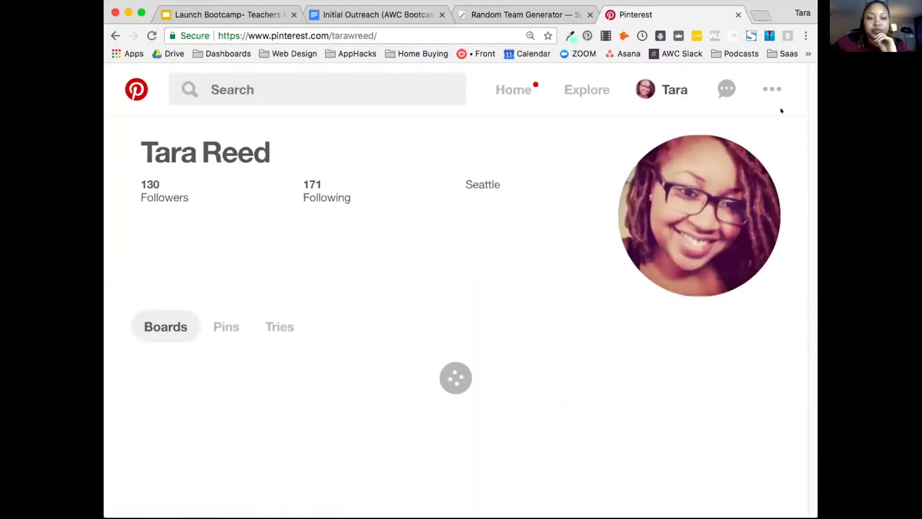
scroll(781, 111, "down", 10)
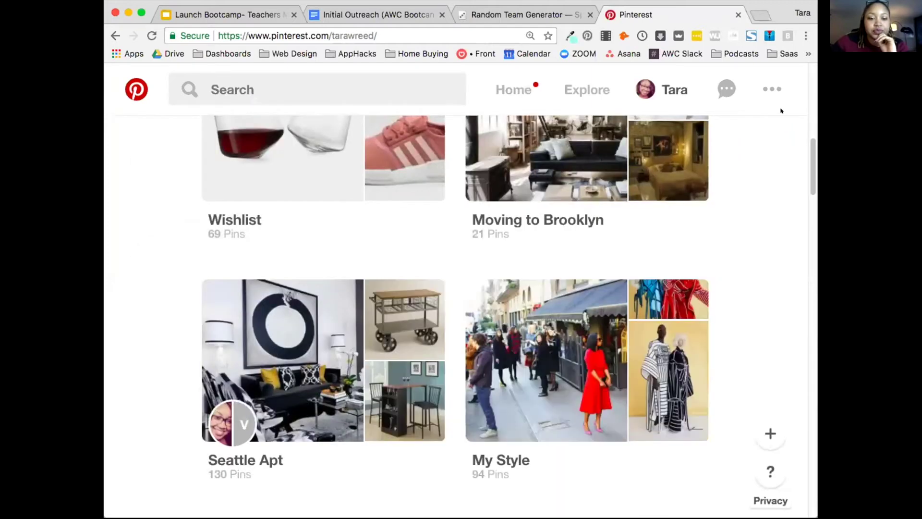
scroll(780, 111, "down", 15)
scroll(781, 111, "down", 20)
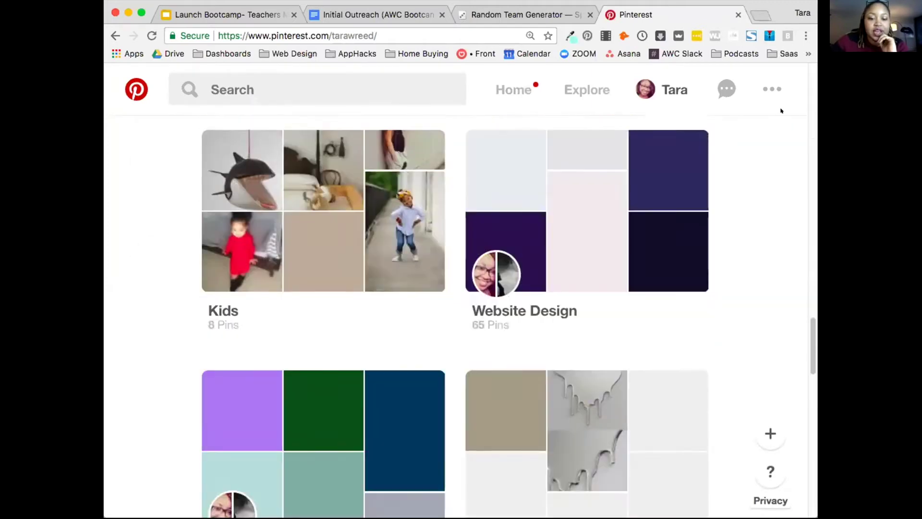
scroll(781, 111, "down", 15)
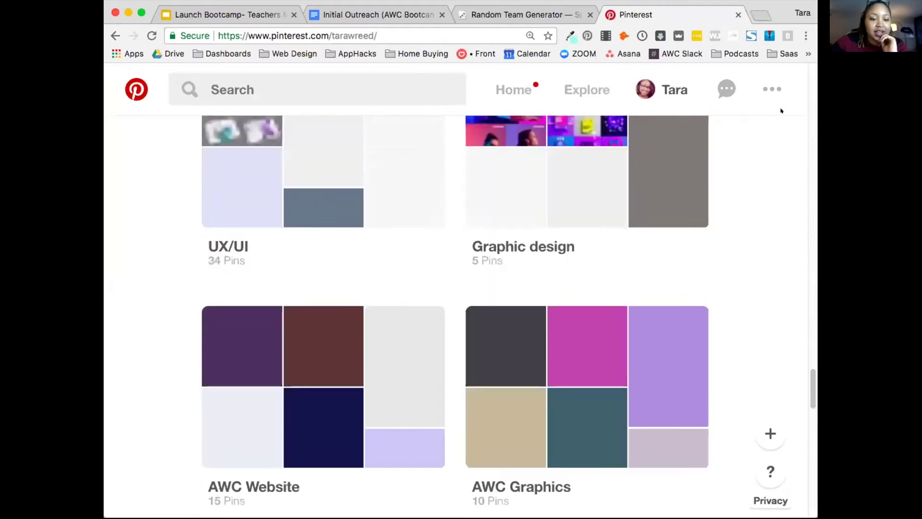
scroll(781, 111, "up", 2)
scroll(387, 154, "up", 3)
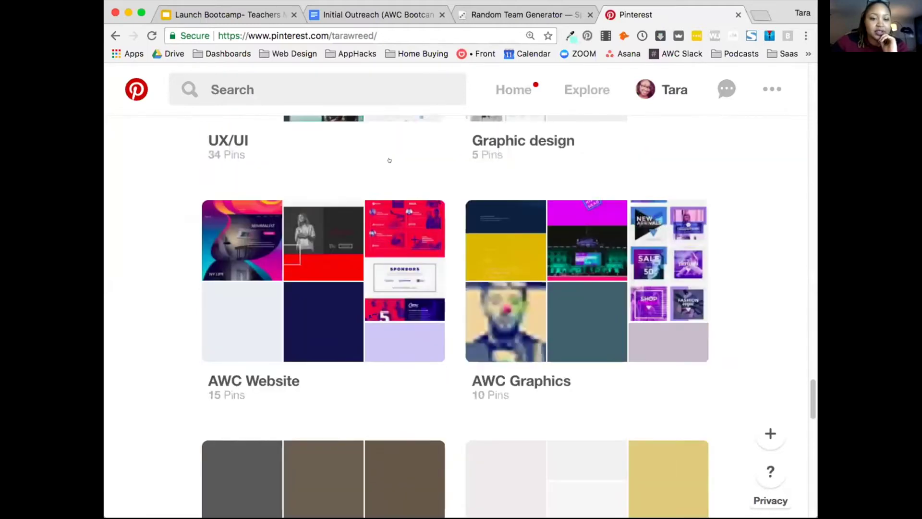
left_click(355, 158)
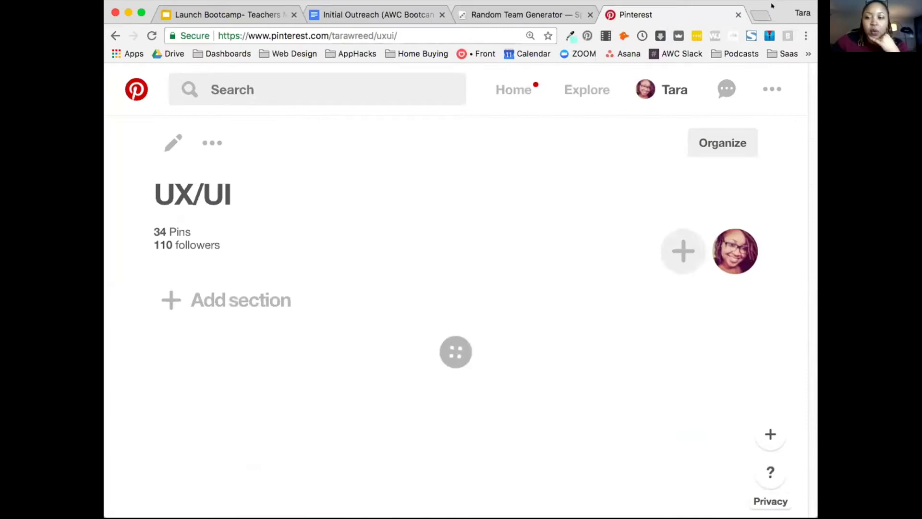
scroll(483, 244, "down", 9)
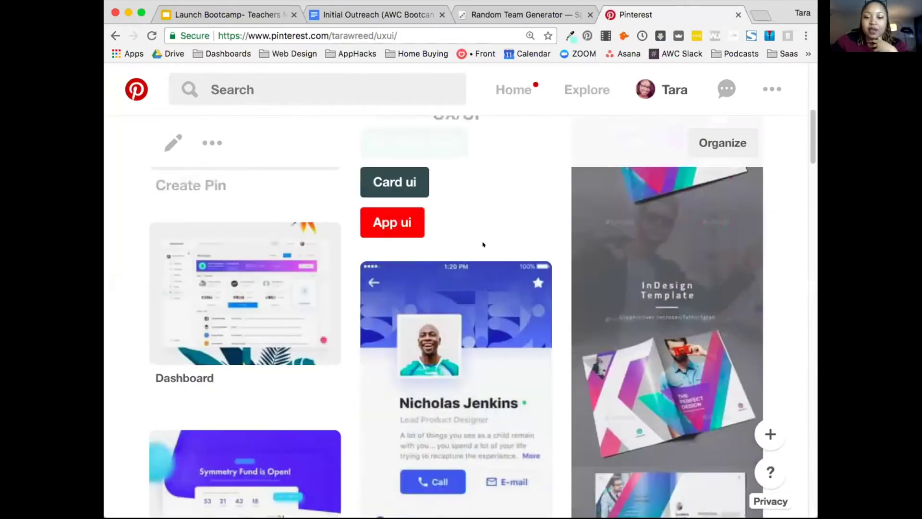
scroll(483, 244, "up", 3)
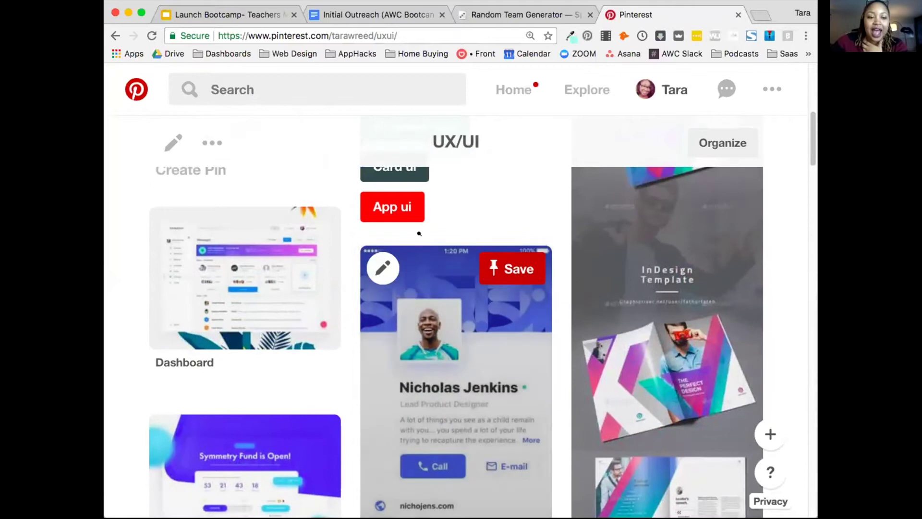
scroll(201, 265, "down", 15)
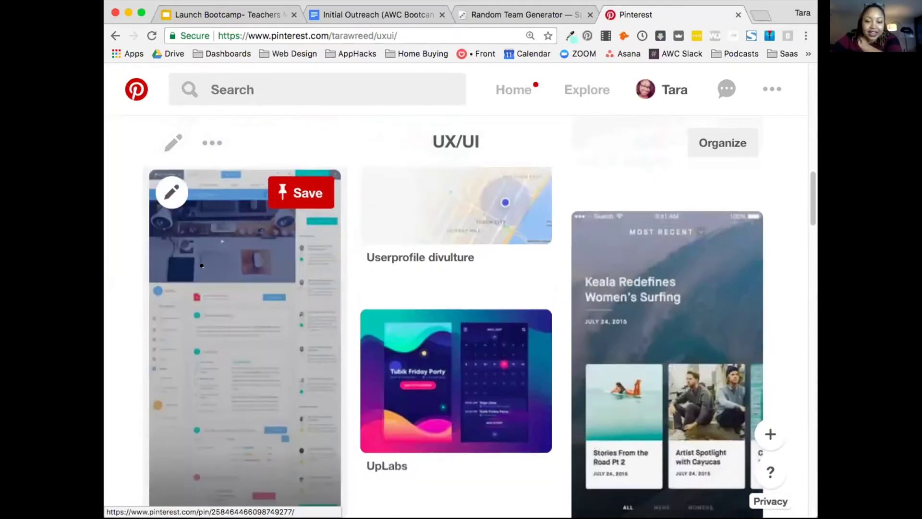
scroll(202, 265, "down", 10)
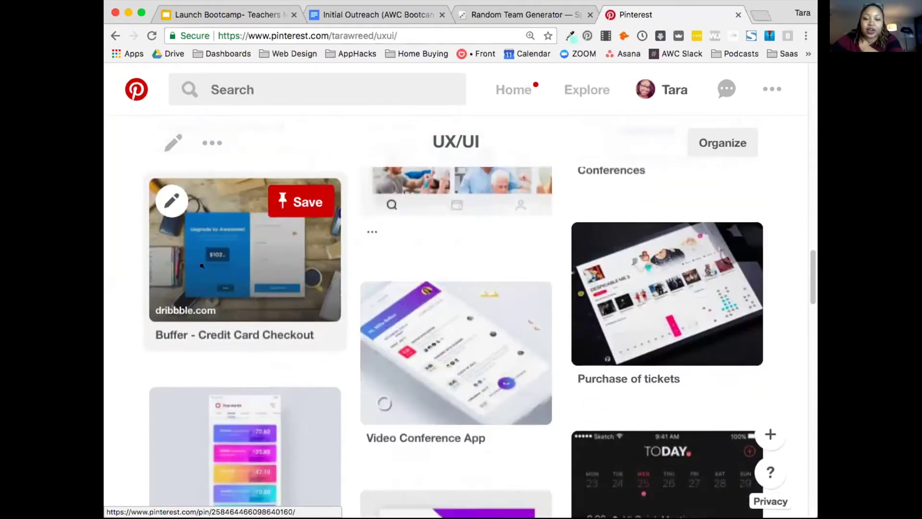
scroll(201, 269, "down", 6)
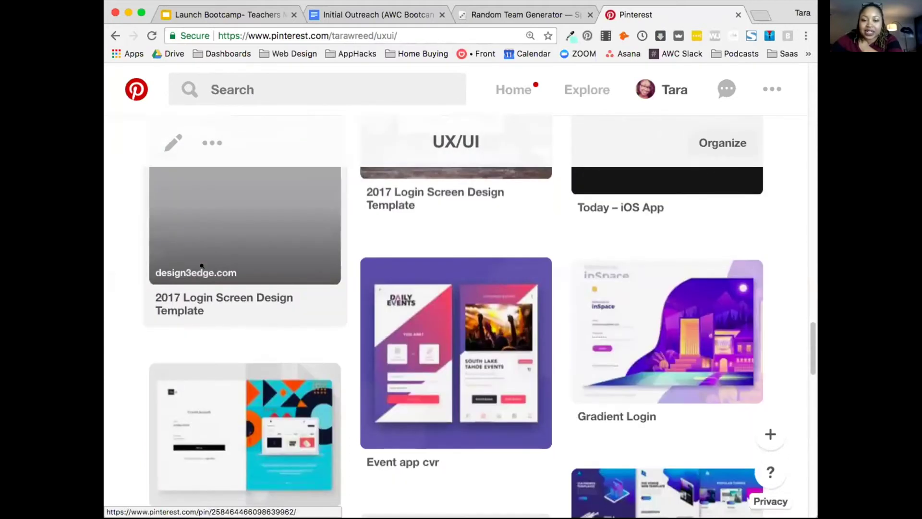
scroll(202, 265, "down", 10)
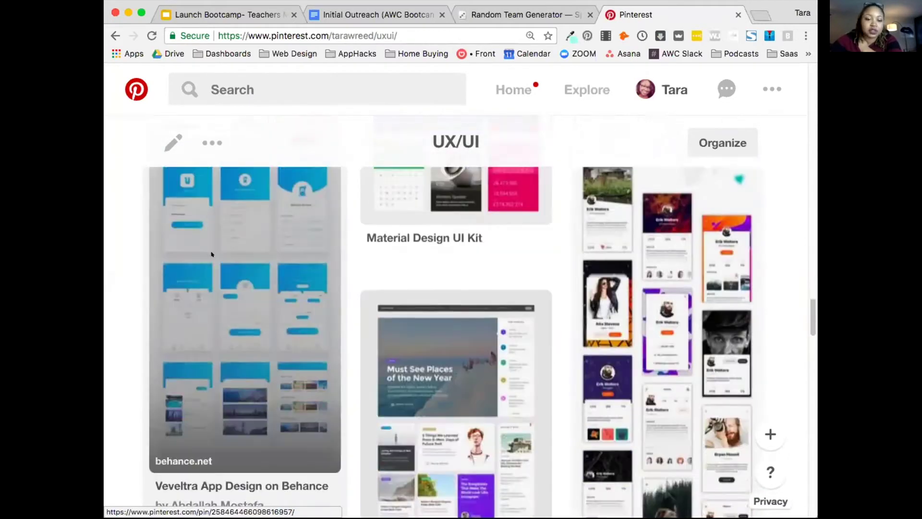
left_click(211, 256)
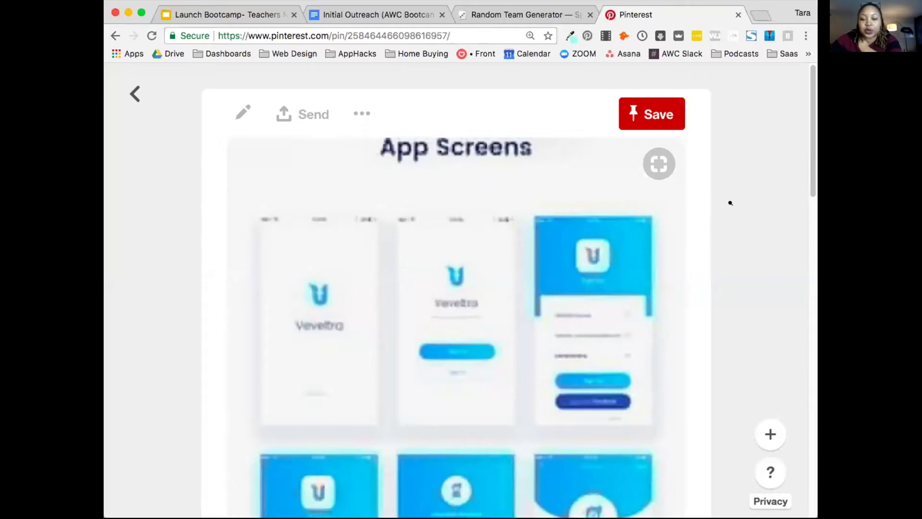
scroll(711, 210, "down", 8)
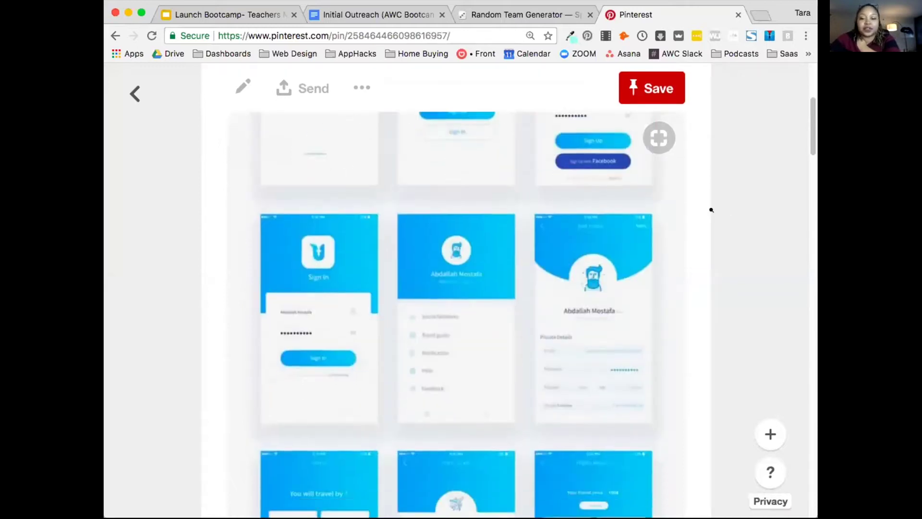
scroll(711, 209, "down", 2)
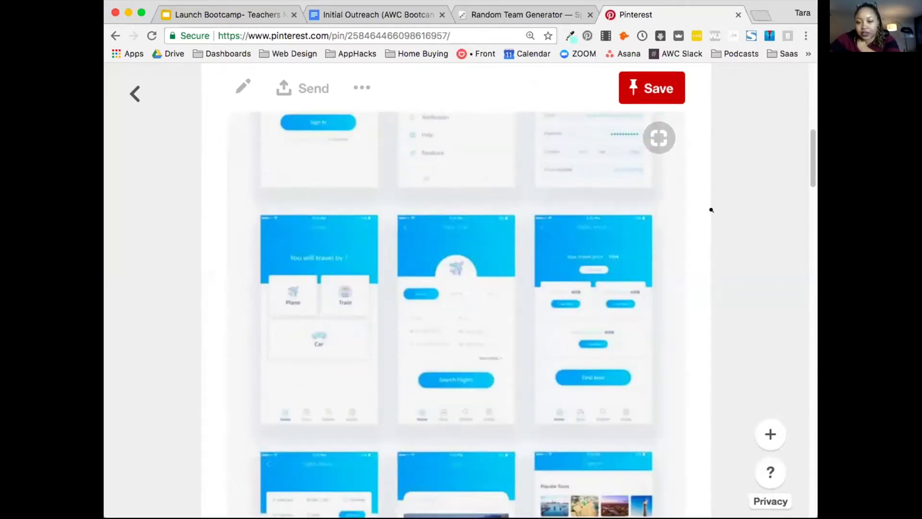
scroll(711, 210, "down", 6)
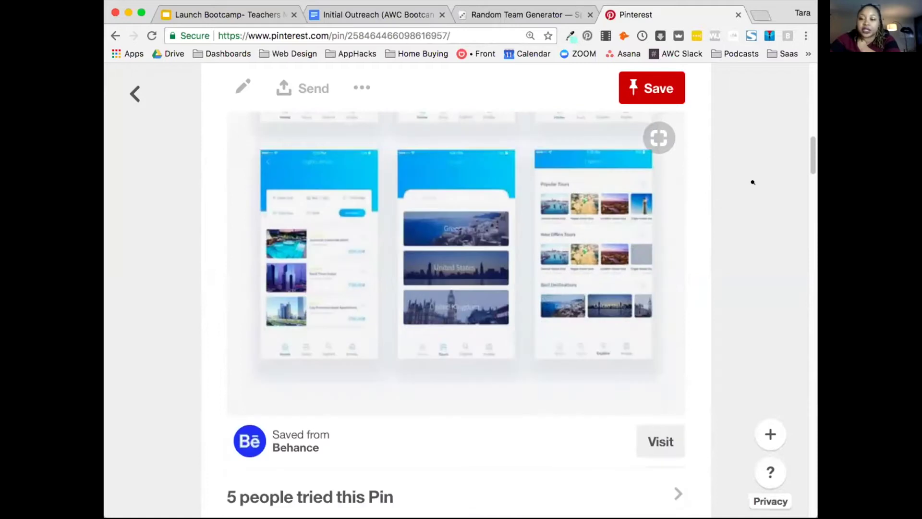
key("super+bracketleft")
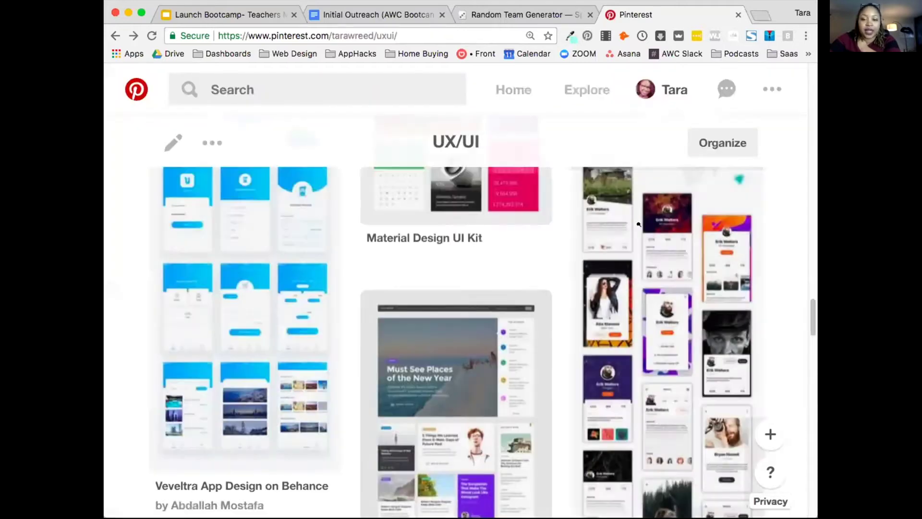
scroll(639, 224, "down", 15)
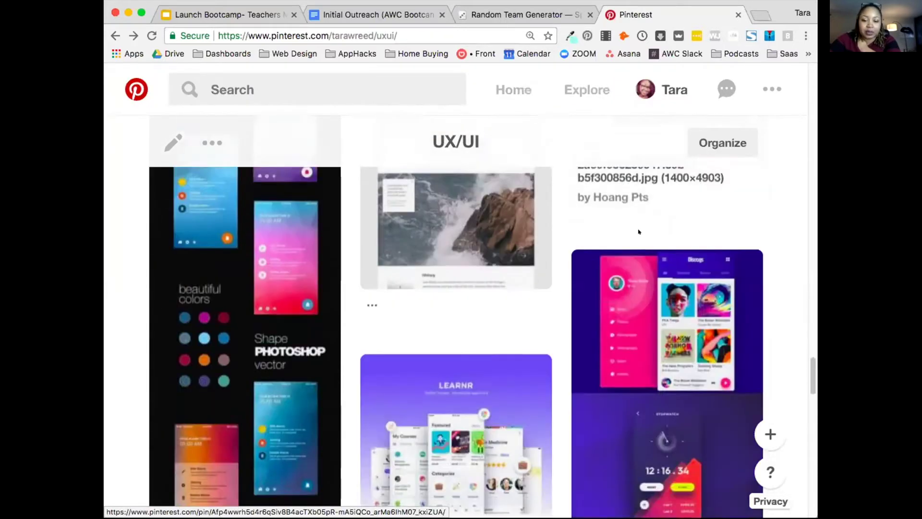
scroll(638, 223, "down", 3)
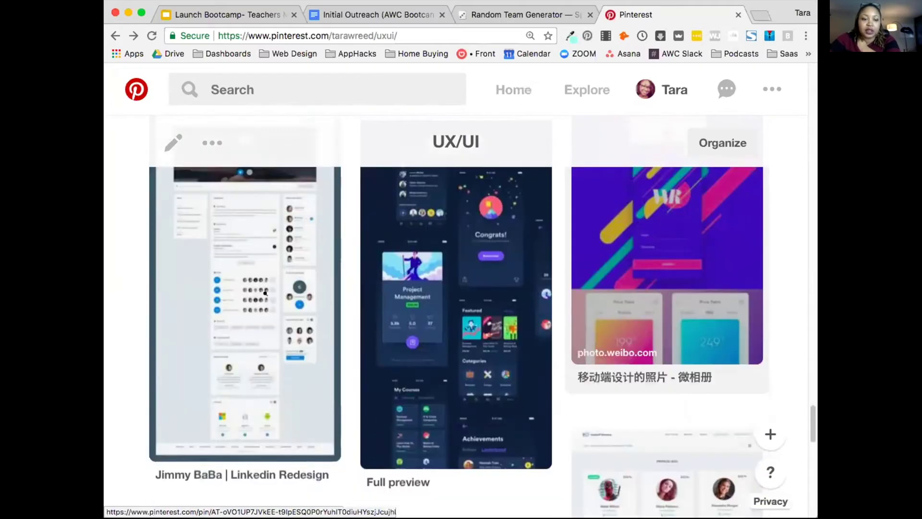
scroll(413, 284, "down", 8)
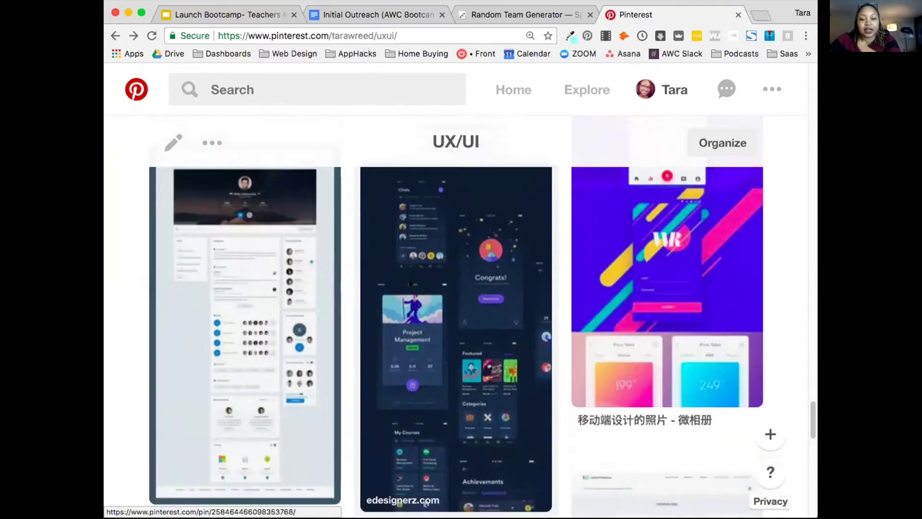
scroll(417, 285, "down", 3)
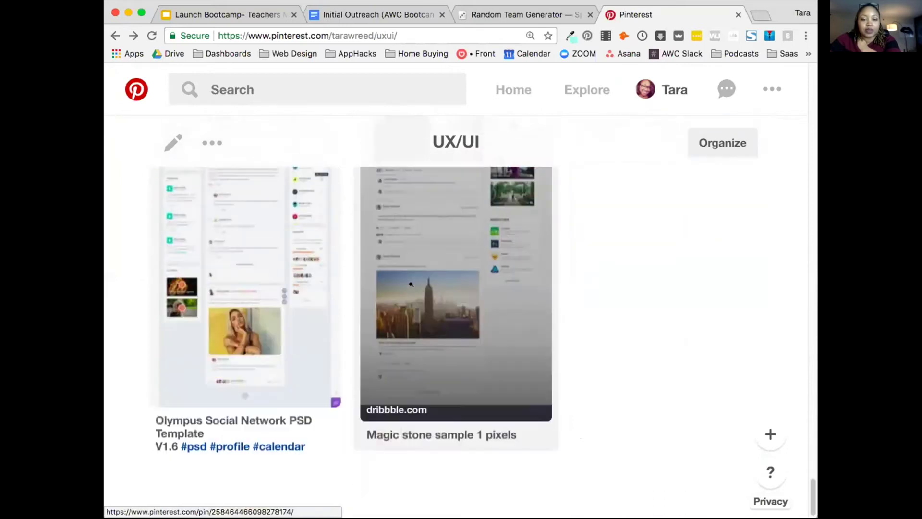
left_click(222, 341)
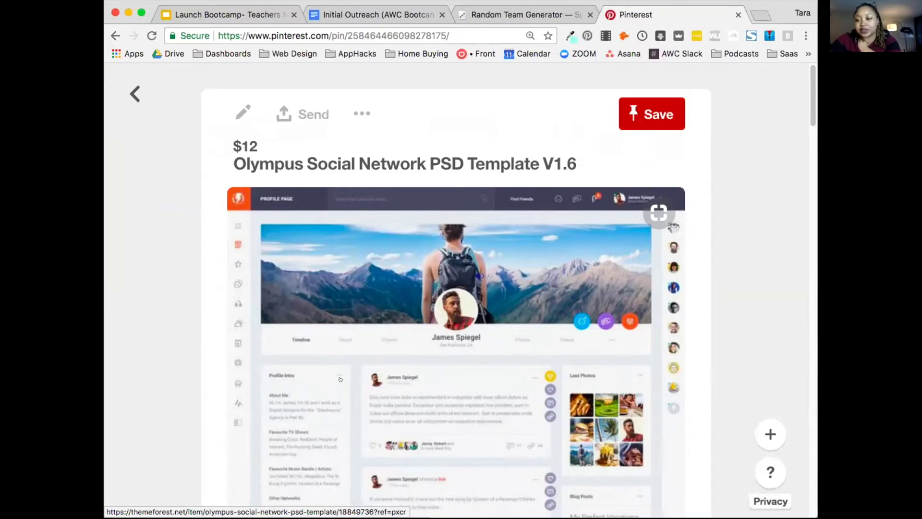
scroll(339, 379, "down", 3)
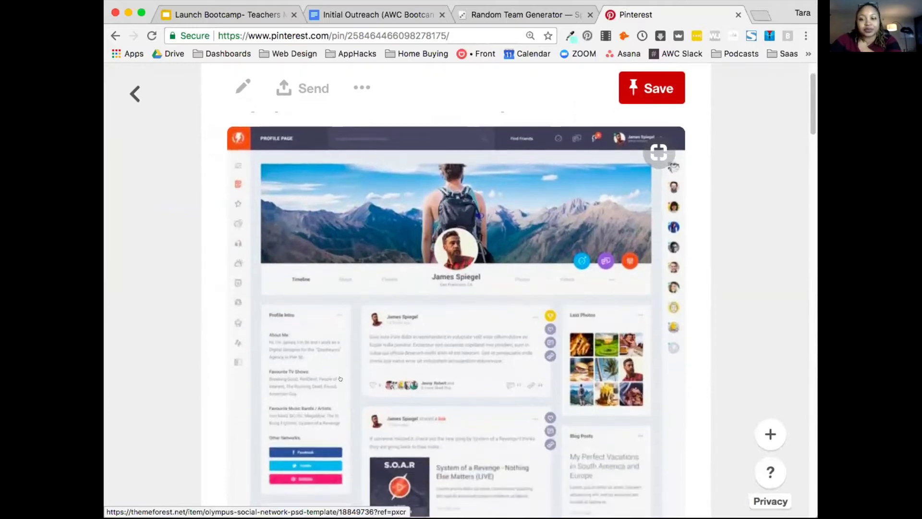
scroll(770, 140, "up", 3)
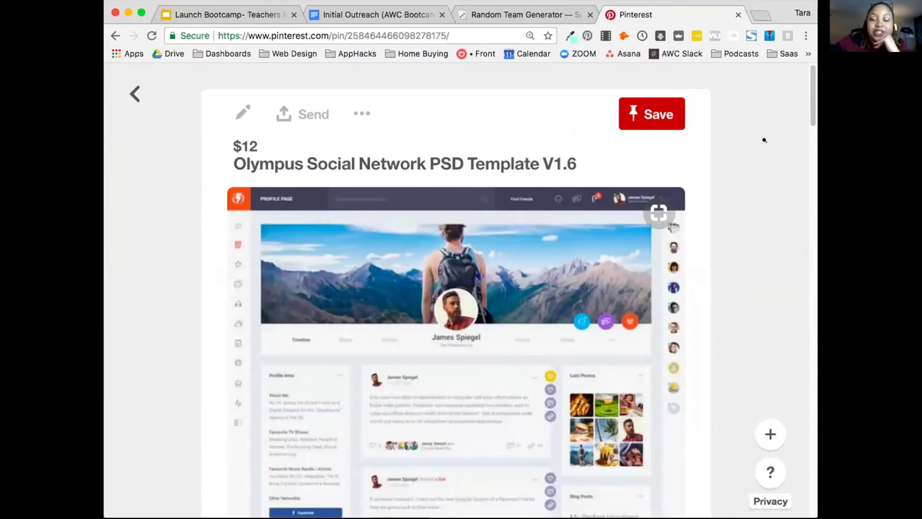
left_click(764, 140)
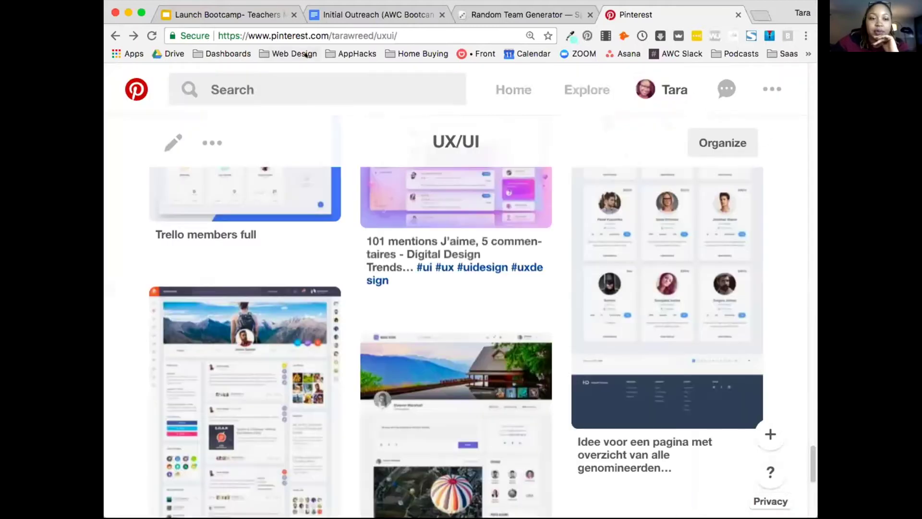
Search Pinterest for 'ux app'
left_click(293, 86)
type("ux")
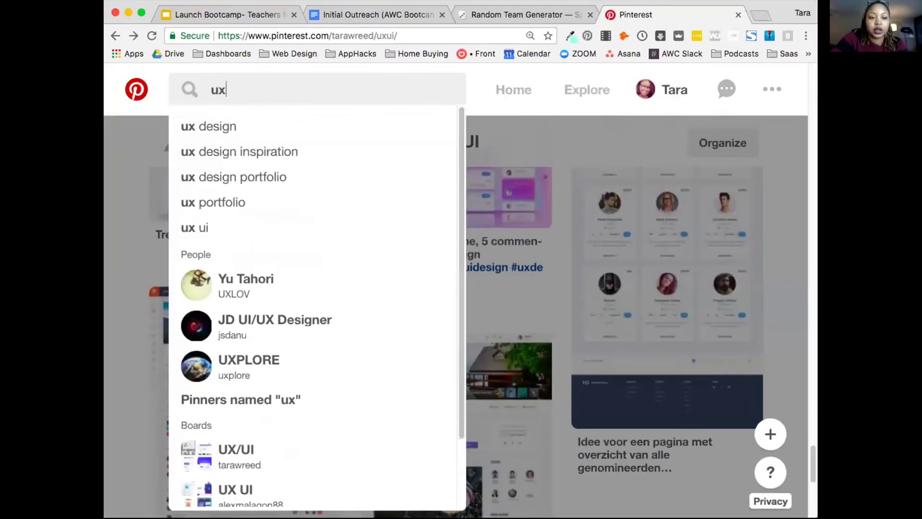
mouse_move(277, 123)
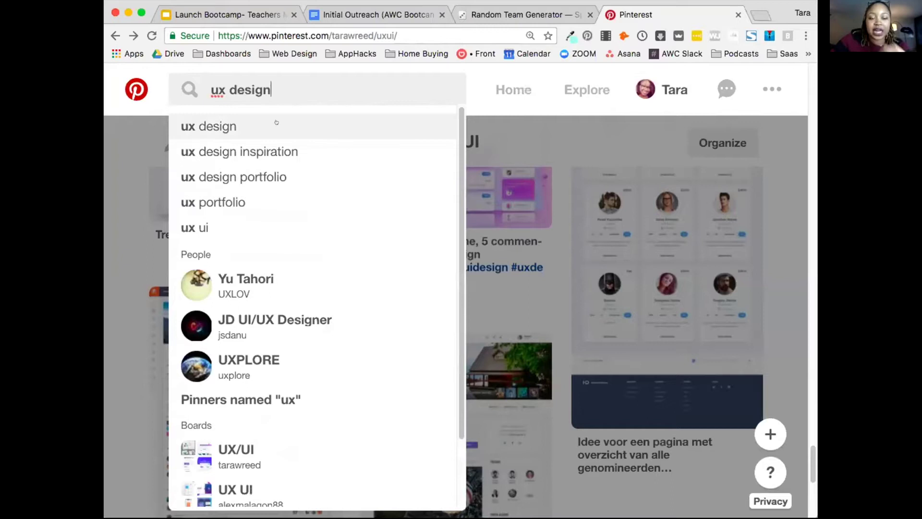
type("app")
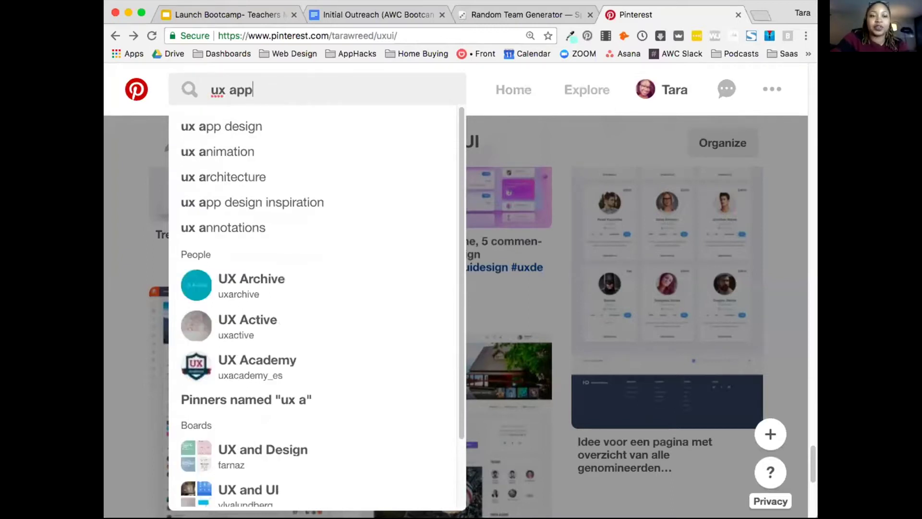
key("Return")
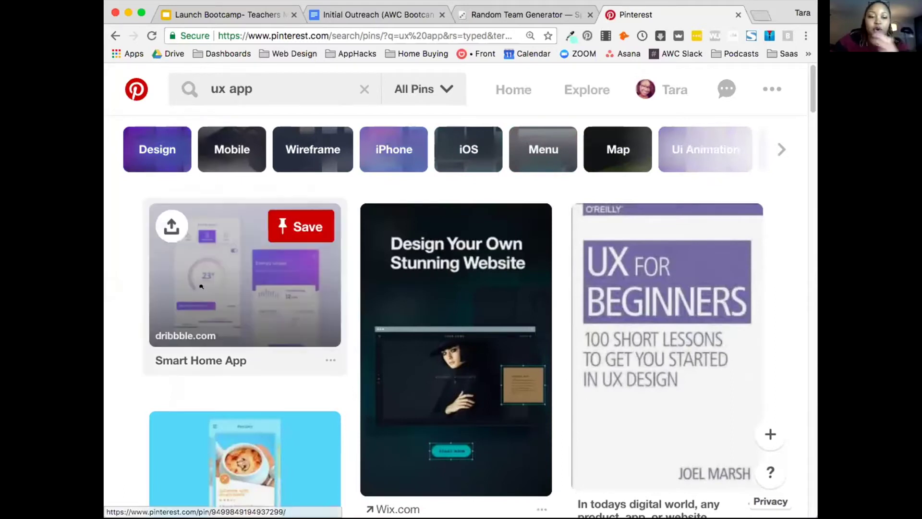
Scroll through the ux app pins, then switch to the Teachers Manual presentation
scroll(203, 276, "down", 3)
scroll(203, 276, "down", 8)
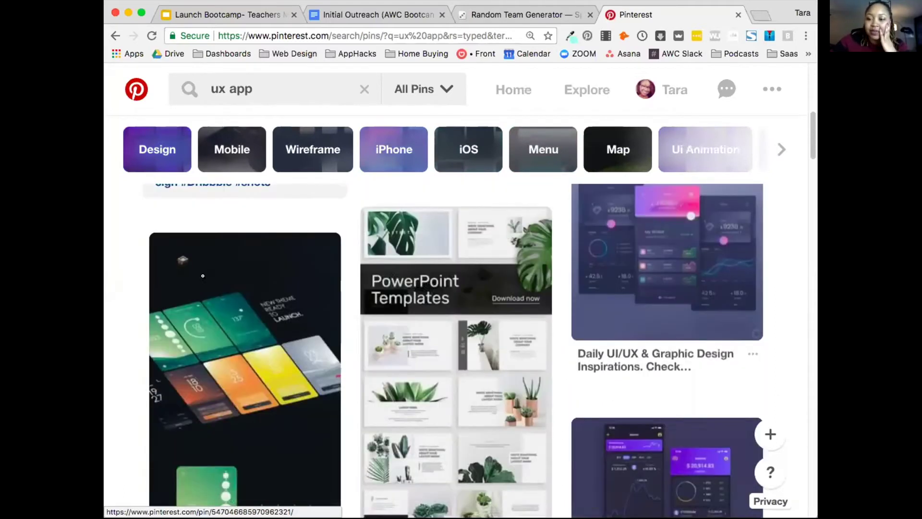
scroll(210, 272, "down", 10)
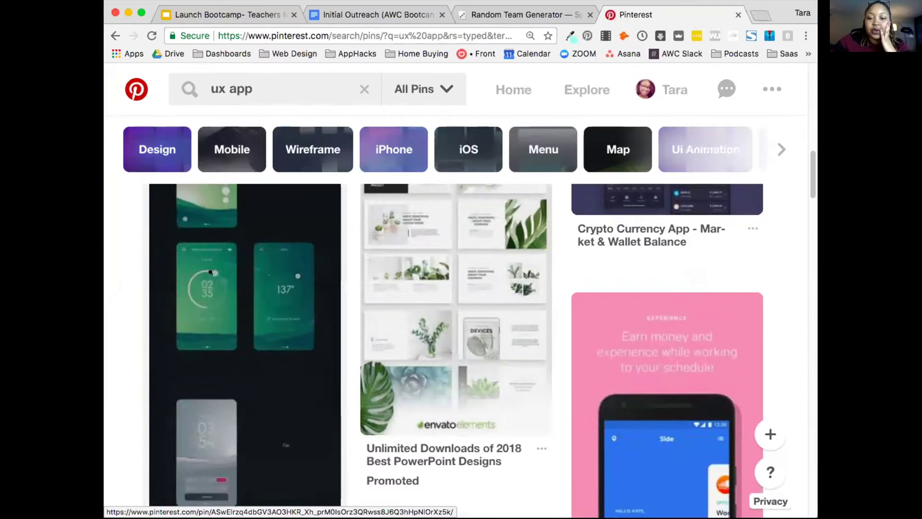
scroll(211, 272, "down", 10)
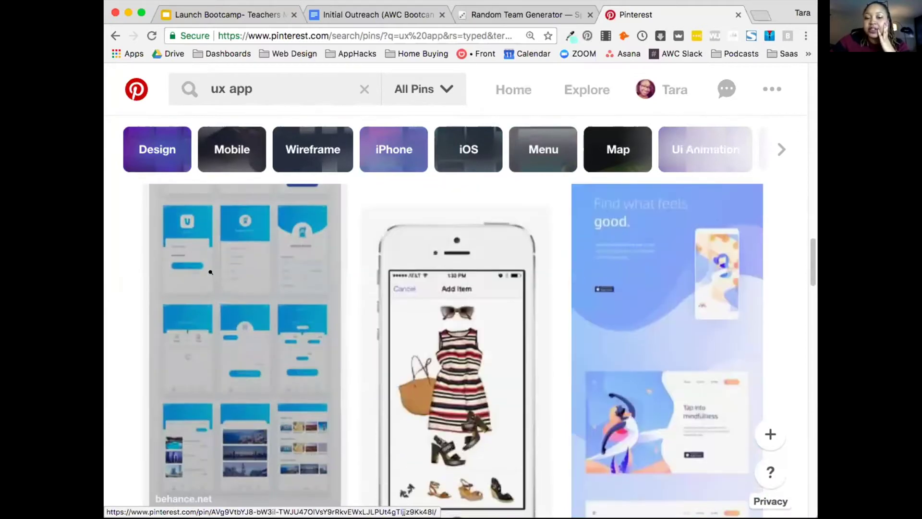
scroll(211, 273, "down", 3)
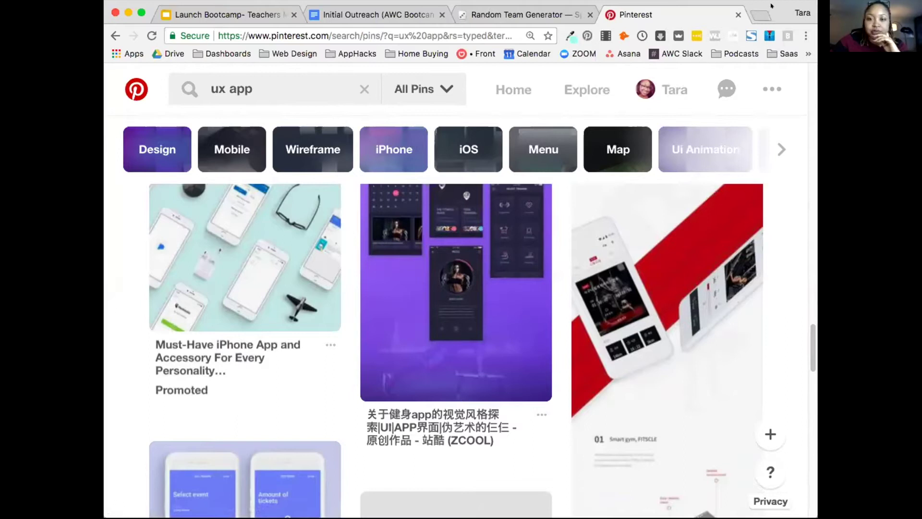
left_click(231, 14)
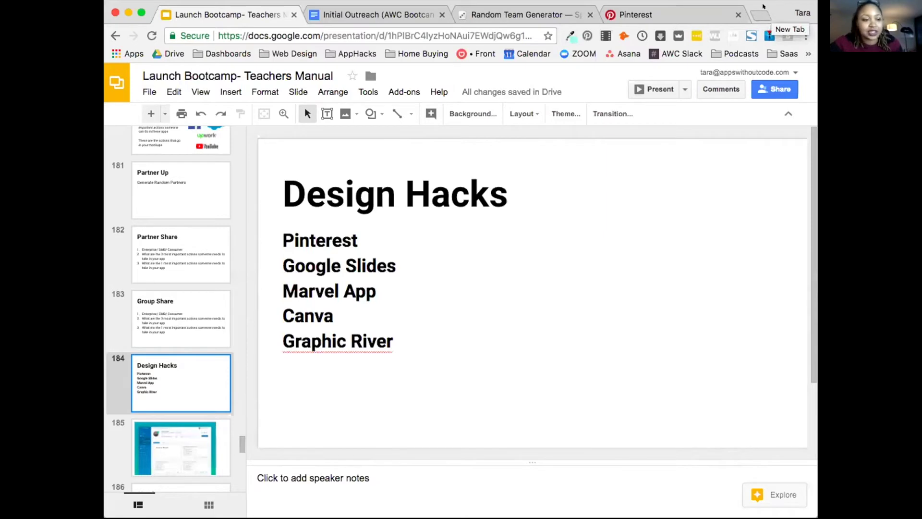
Advance to slide 185 showing the Lytmus dashboard mockup
key("Down")
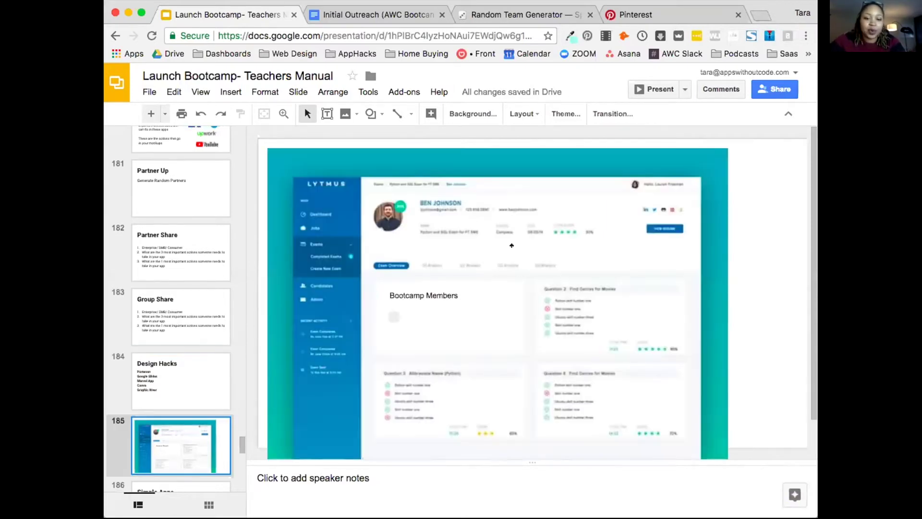
scroll(566, 255, "down", 2)
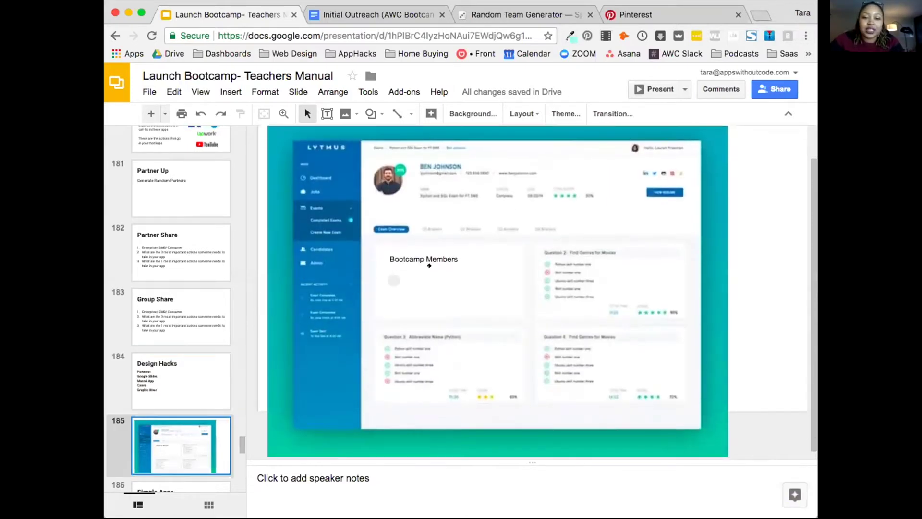
Draw a rectangle over the mockup's Question 2 card
left_click(371, 113)
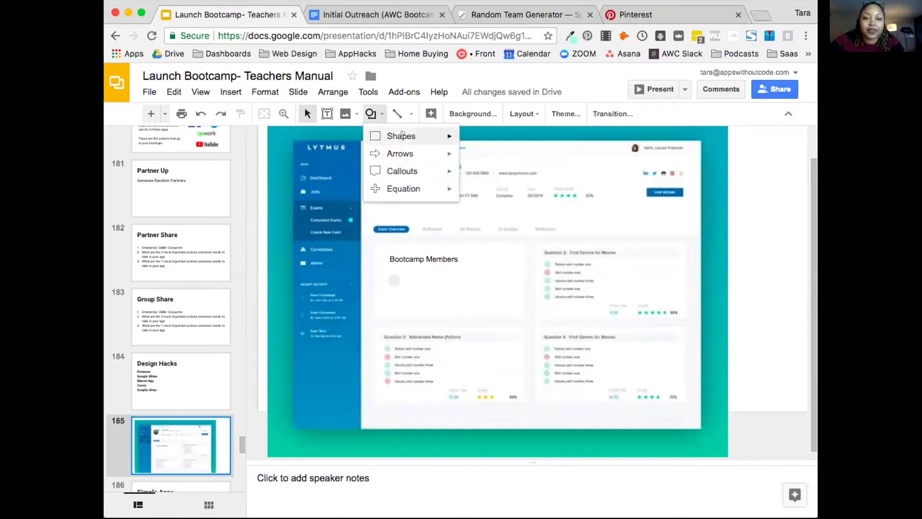
mouse_move(441, 133)
left_click(470, 140)
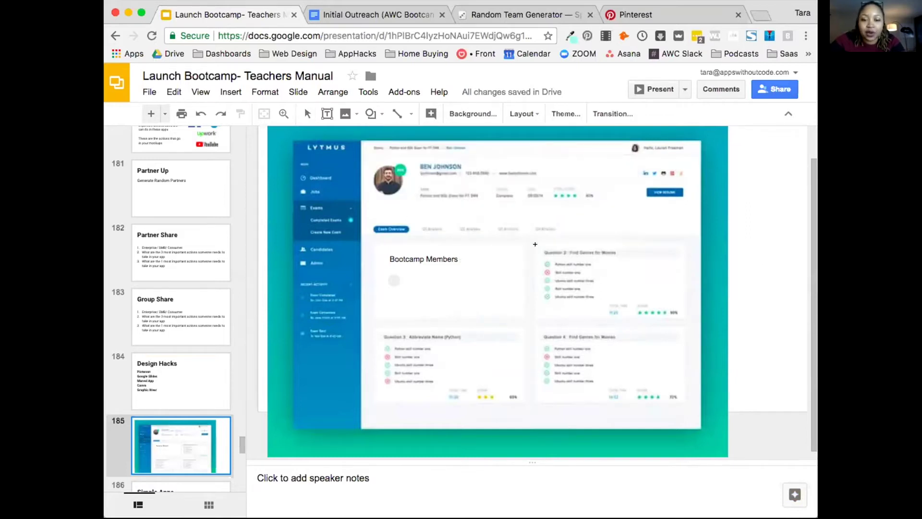
mouse_move(540, 246)
left_mouse_down()
mouse_move(595, 284)
mouse_move(681, 316)
left_mouse_up()
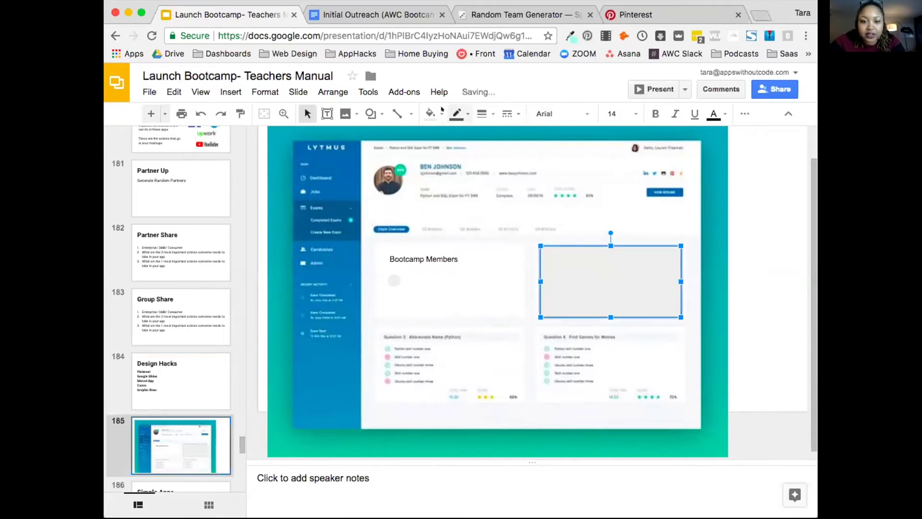
Fill the rectangle white and change its border colour
left_click(430, 114)
left_click(535, 176)
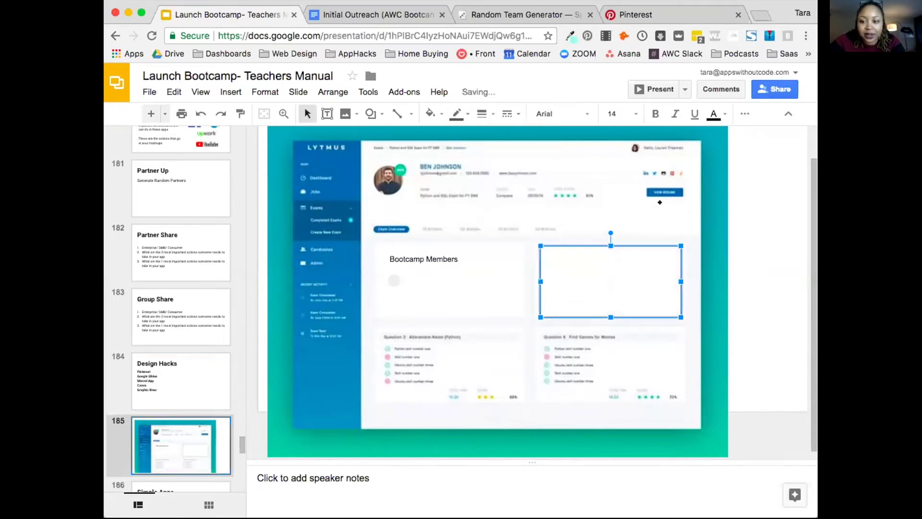
left_click(455, 115)
left_click(484, 139)
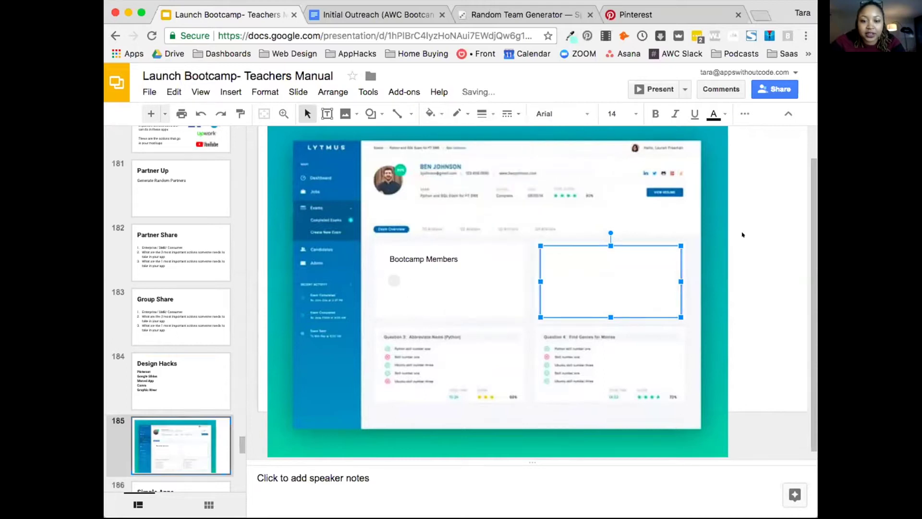
left_click(743, 234)
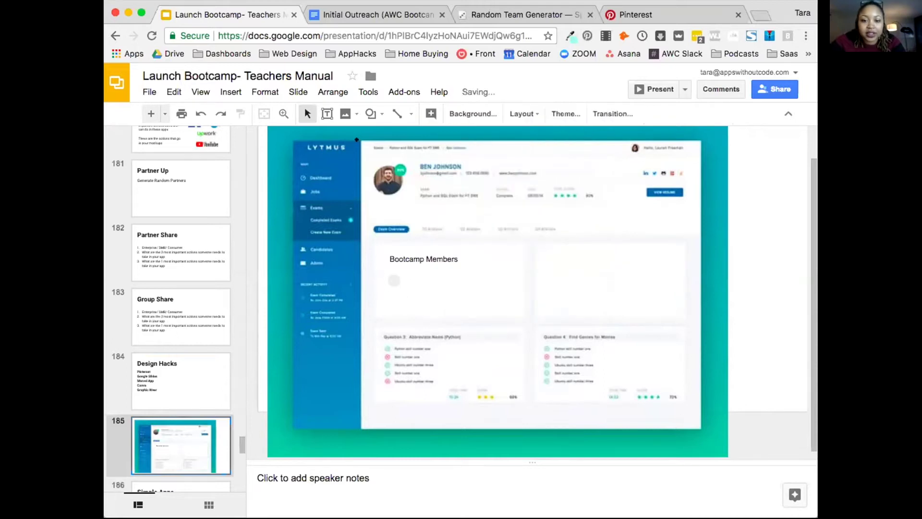
Draw a text box on the white card, set it to 11 pt, and type 'Leaderboard'
left_click(231, 91)
left_click(245, 113)
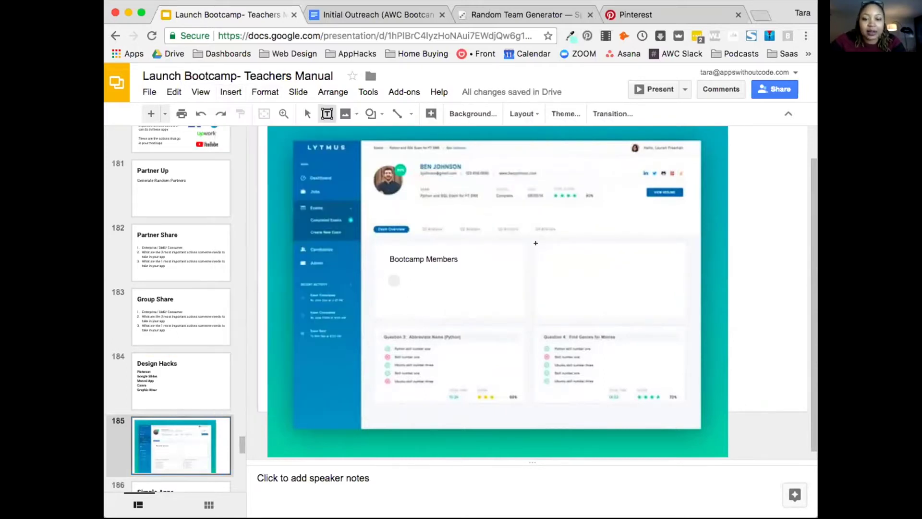
left_click_drag(542, 249, 681, 308)
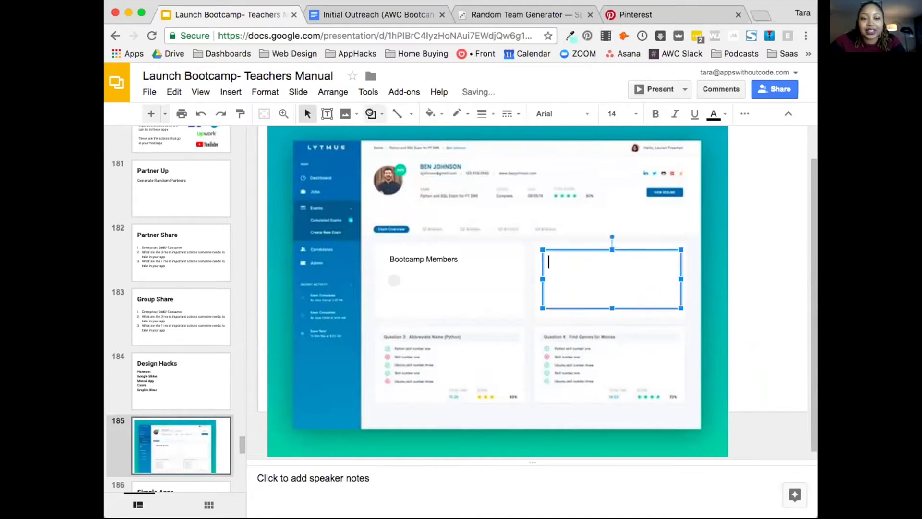
left_click(616, 108)
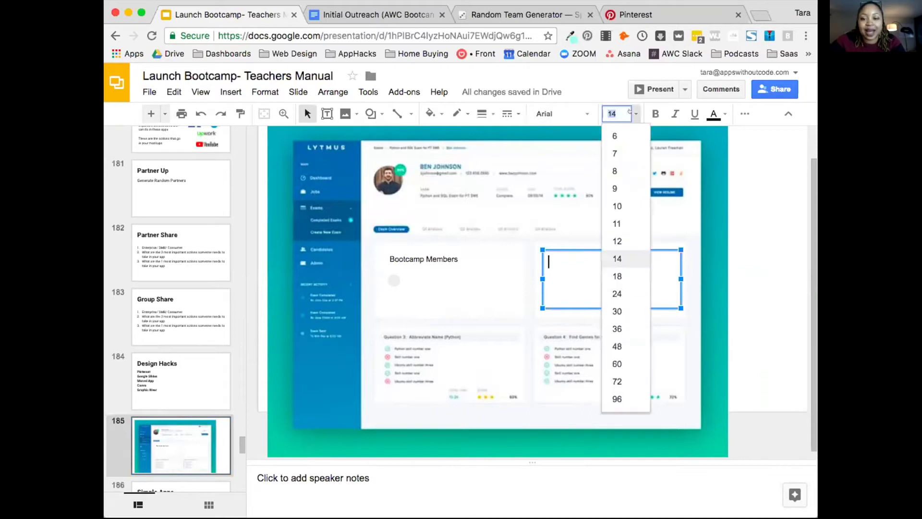
left_click(621, 239)
left_click(616, 113)
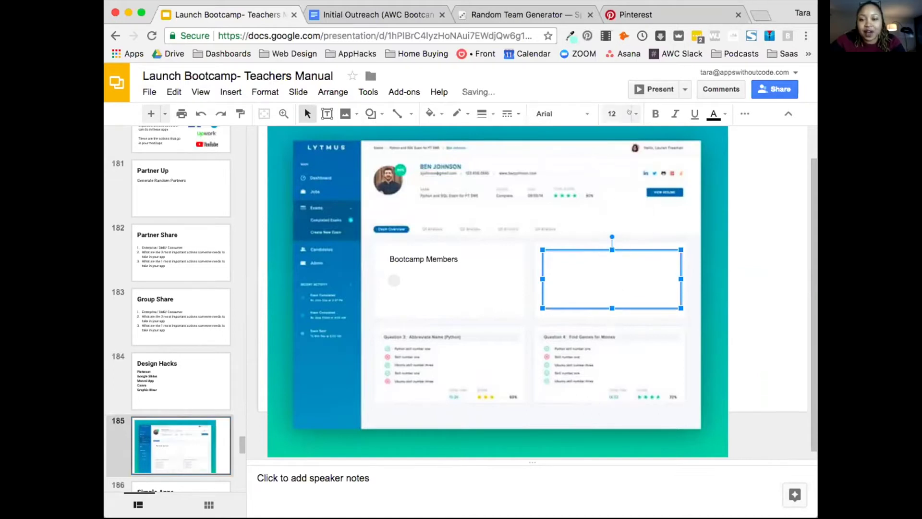
left_click(617, 214)
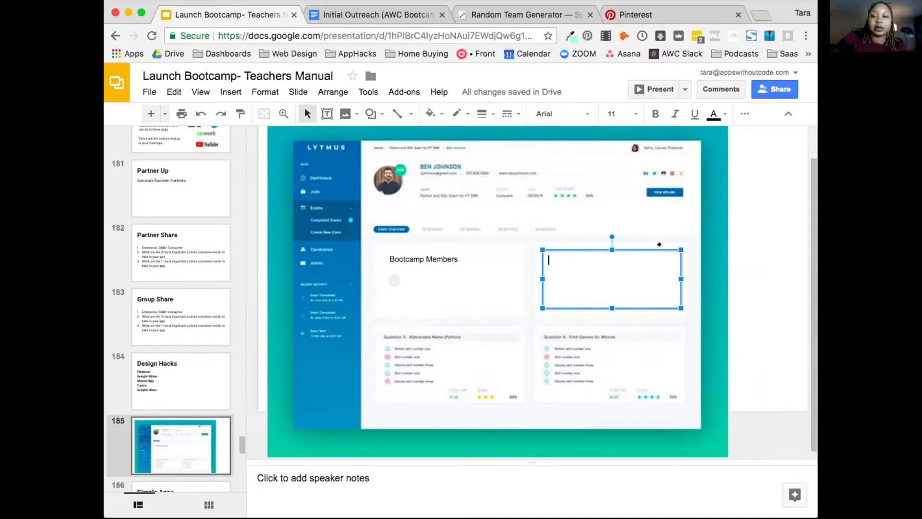
type("Lea")
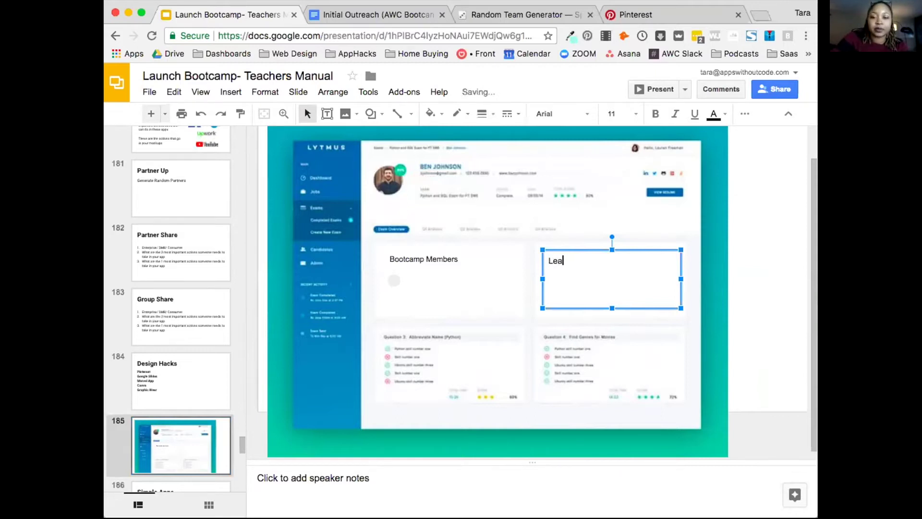
type("sderboard")
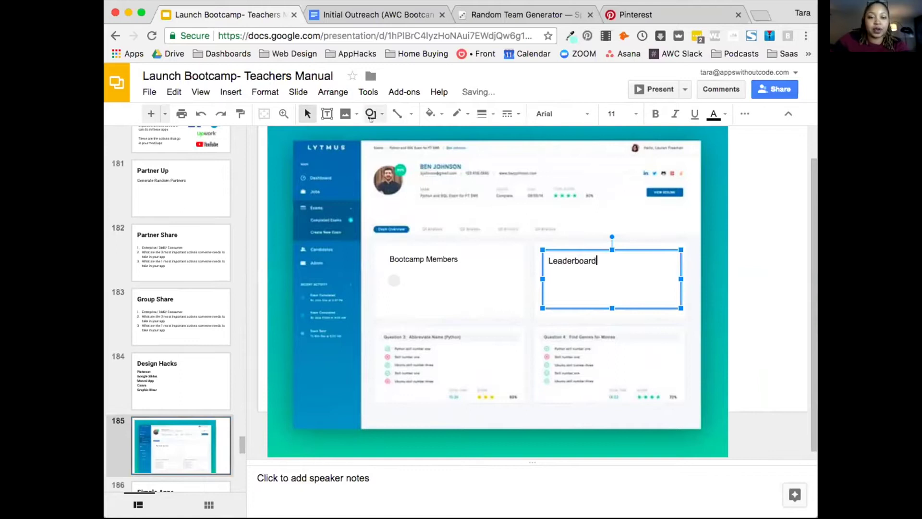
Place a small oval below the Leaderboard heading
left_click(370, 115)
mouse_move(447, 136)
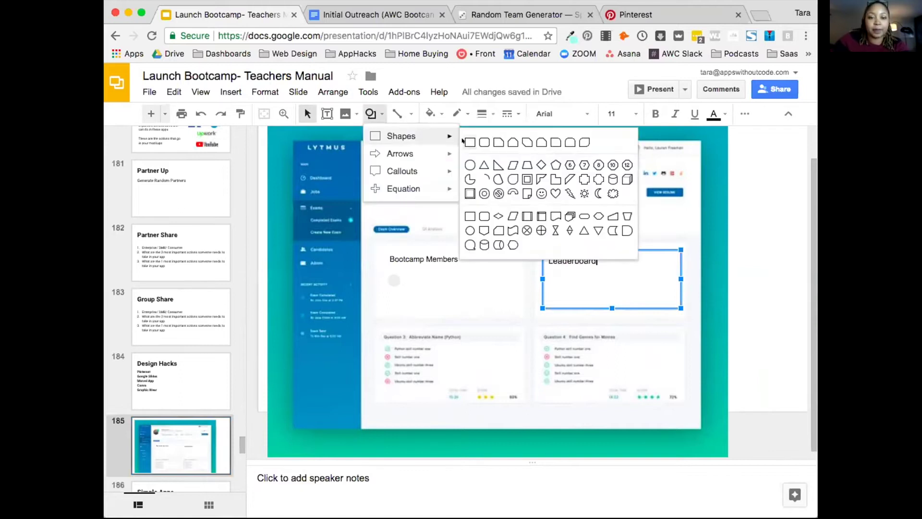
left_click(470, 165)
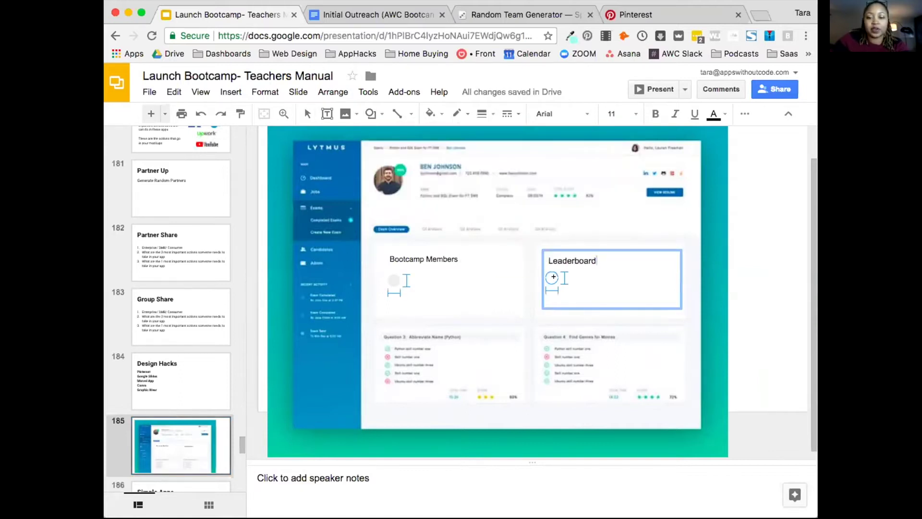
left_click(553, 277)
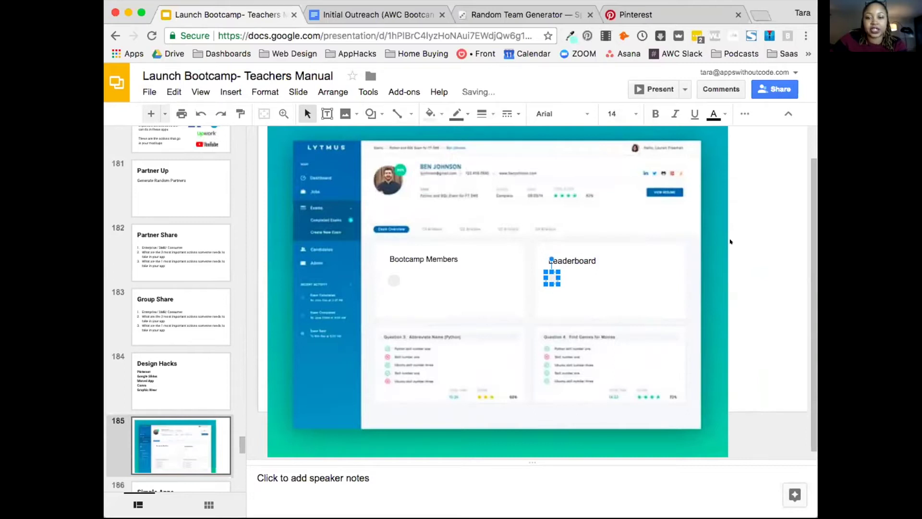
left_click(729, 241)
Make the circle's border transparent and nudge it into place under Leaderboard
left_click(551, 278)
left_click_drag(551, 278, 556, 278)
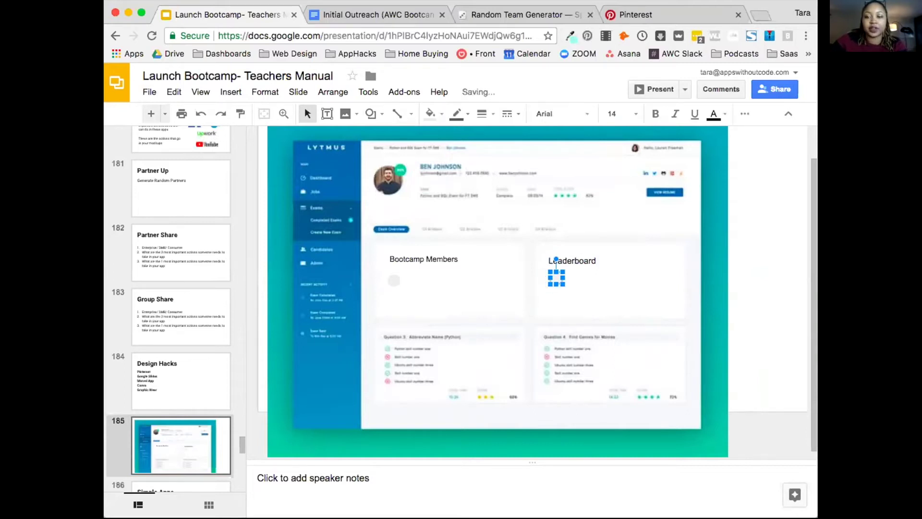
left_click(454, 112)
left_click(485, 131)
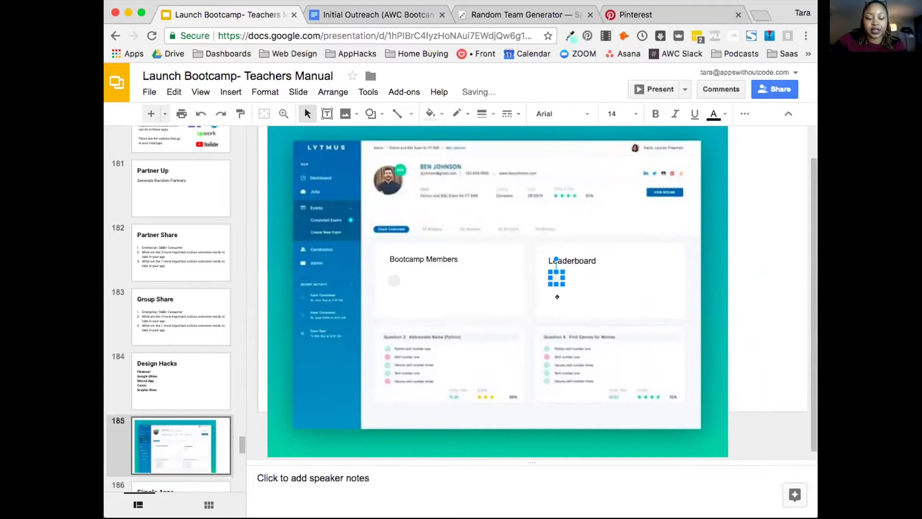
key("Down")
key("Down")
key("Down")
key("Down")
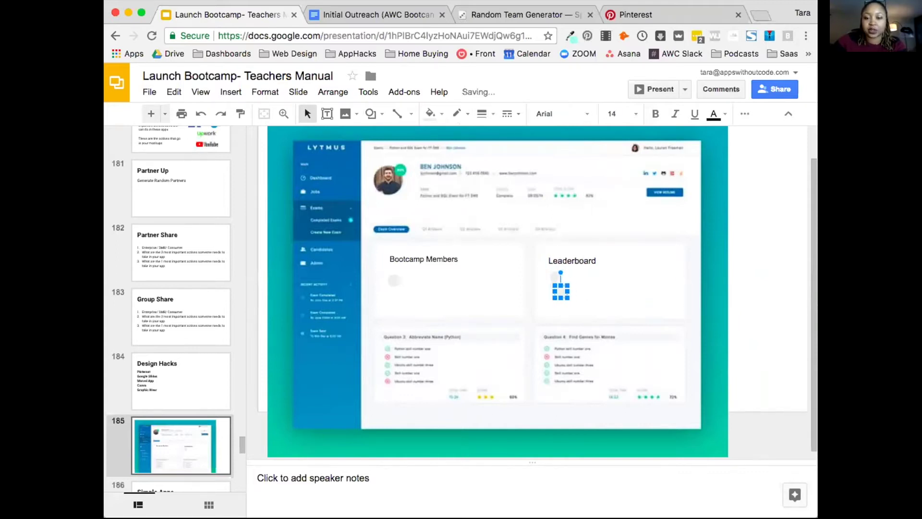
key("Delete")
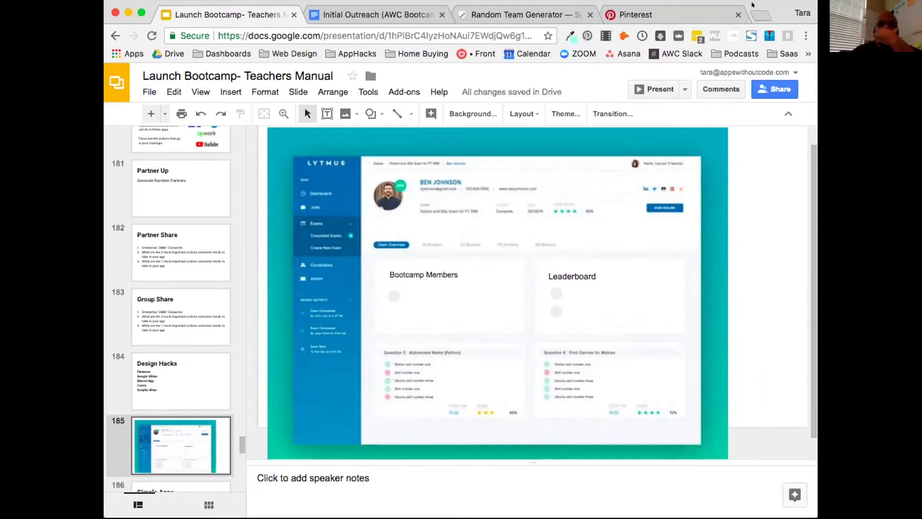
Return to the Design Hacks slide, then sign in to the Marvel account
left_click(167, 378)
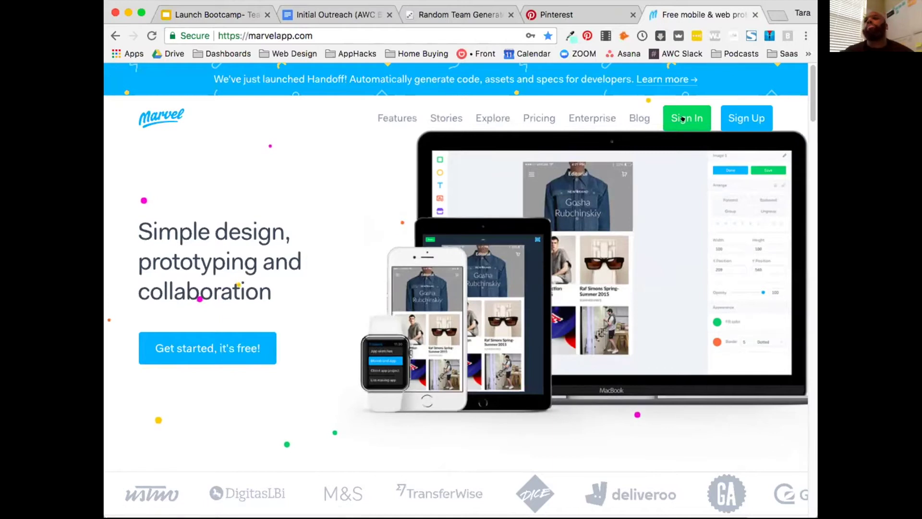
left_click(686, 118)
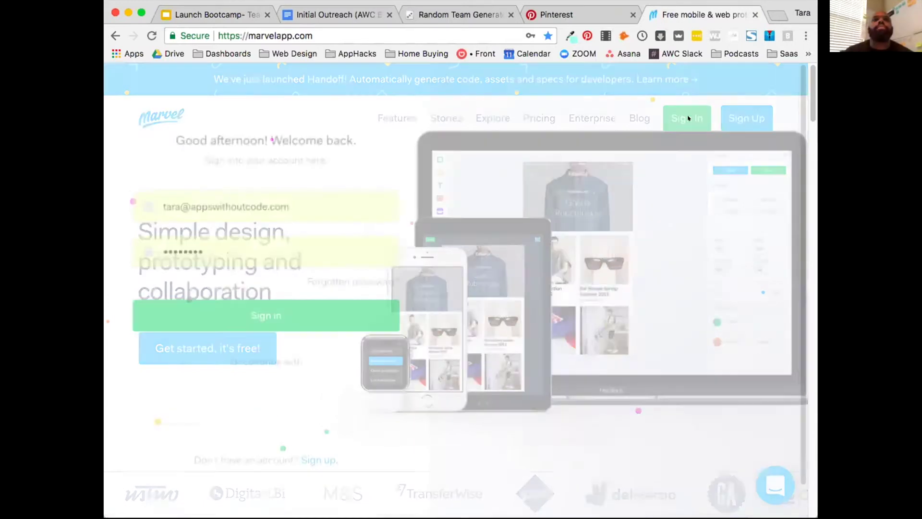
left_click(305, 307)
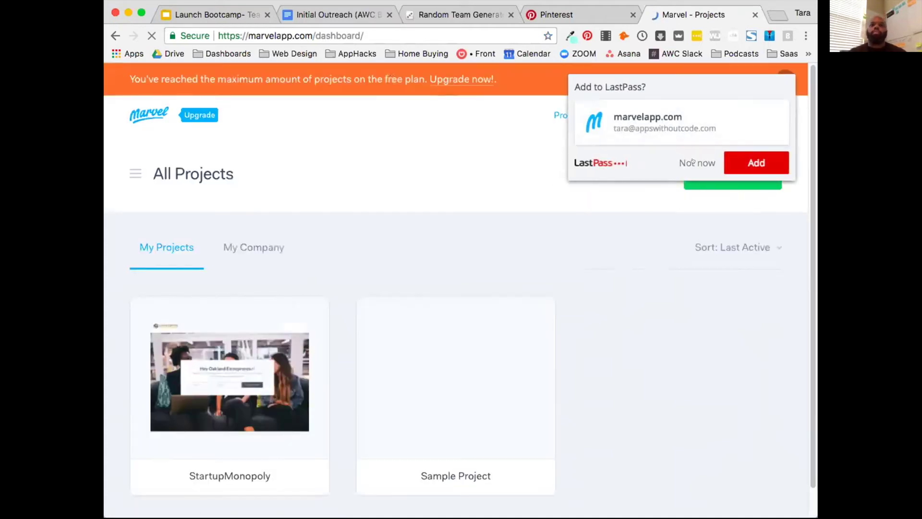
Decline saving the password and dismiss the Create Project upgrade prompt
left_click(692, 162)
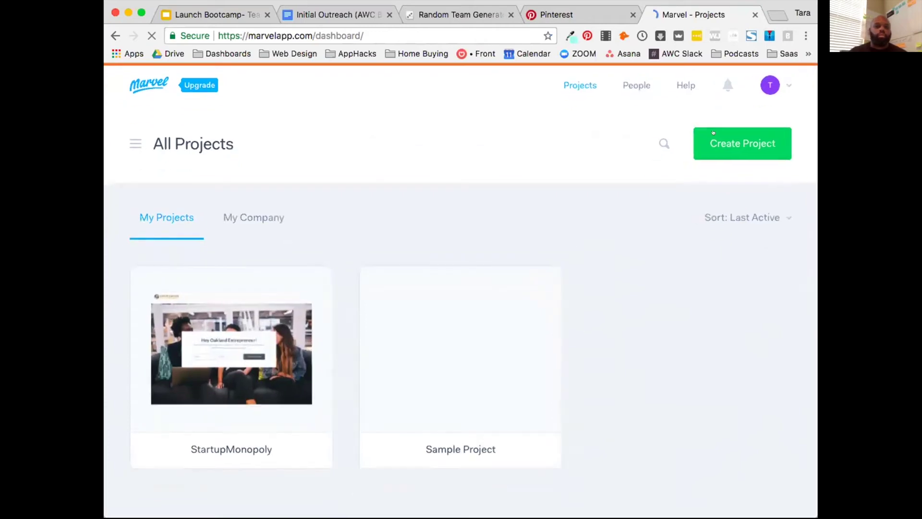
left_click(713, 134)
left_click(516, 461)
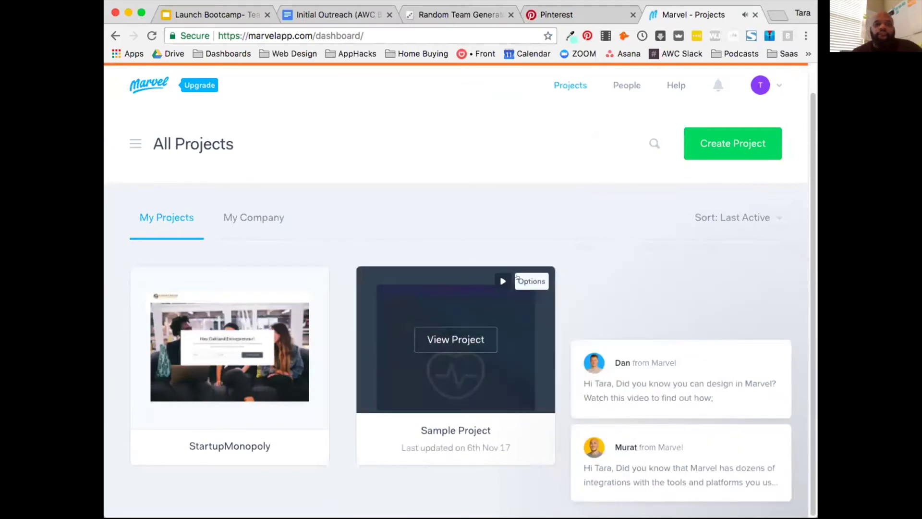
Open Sample Project and clear the chat notifications
left_click(516, 279)
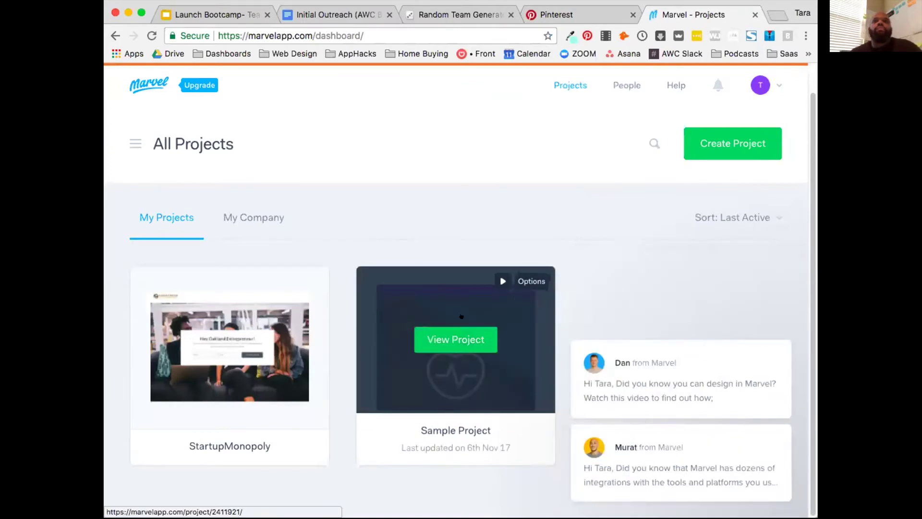
left_click(450, 339)
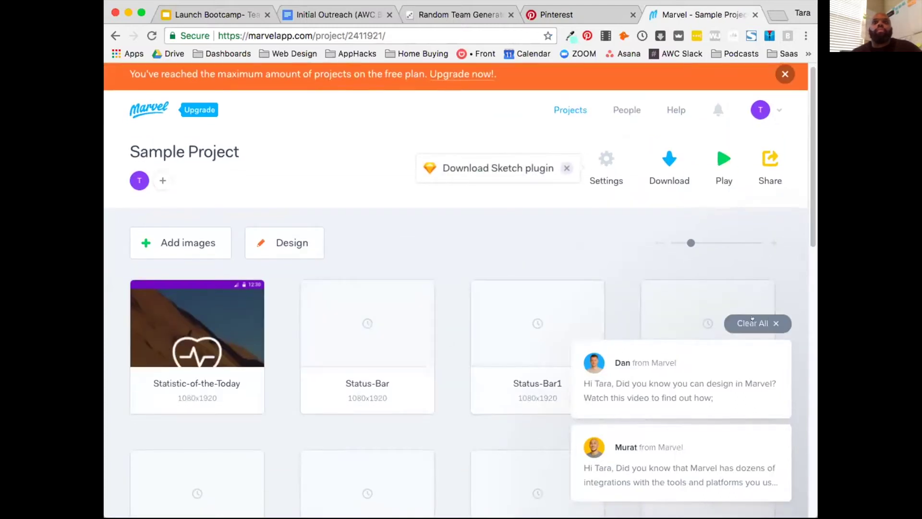
left_click(771, 317)
scroll(588, 276, "down", 3)
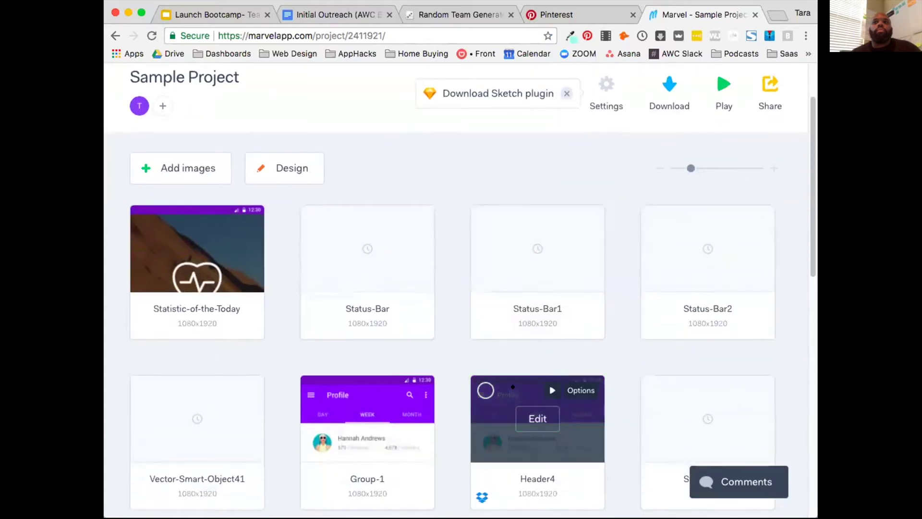
left_click(526, 416)
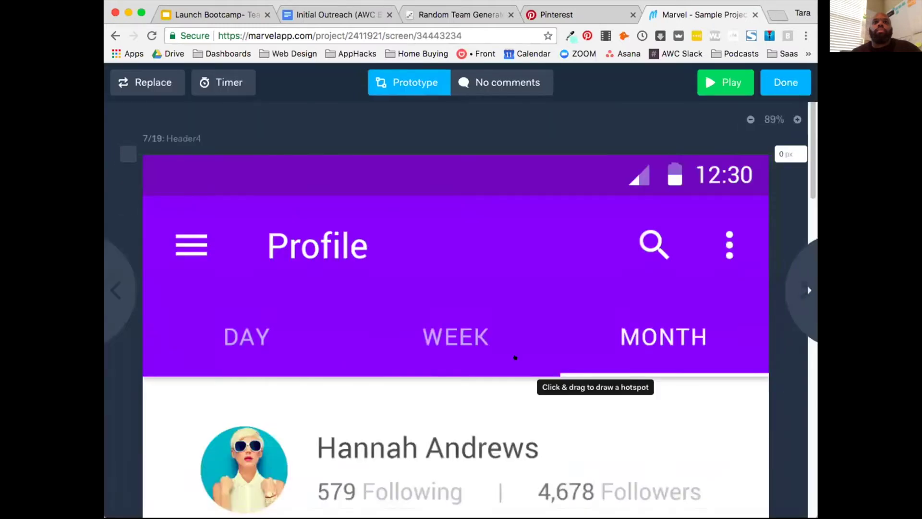
scroll(515, 357, "down", 15)
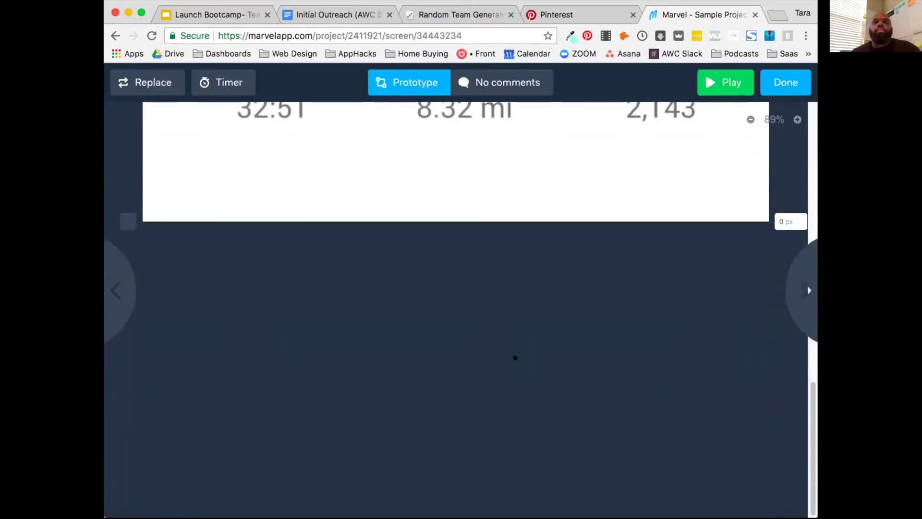
scroll(515, 357, "up", 15)
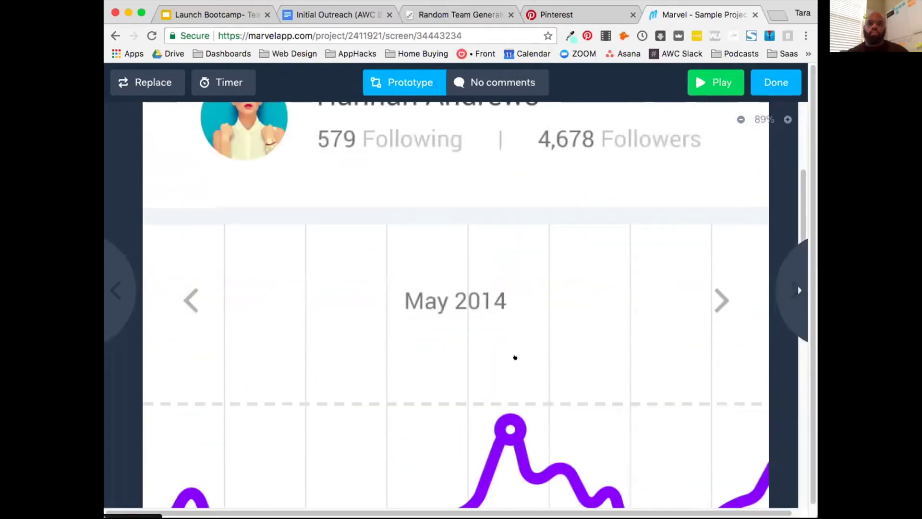
left_click(743, 119)
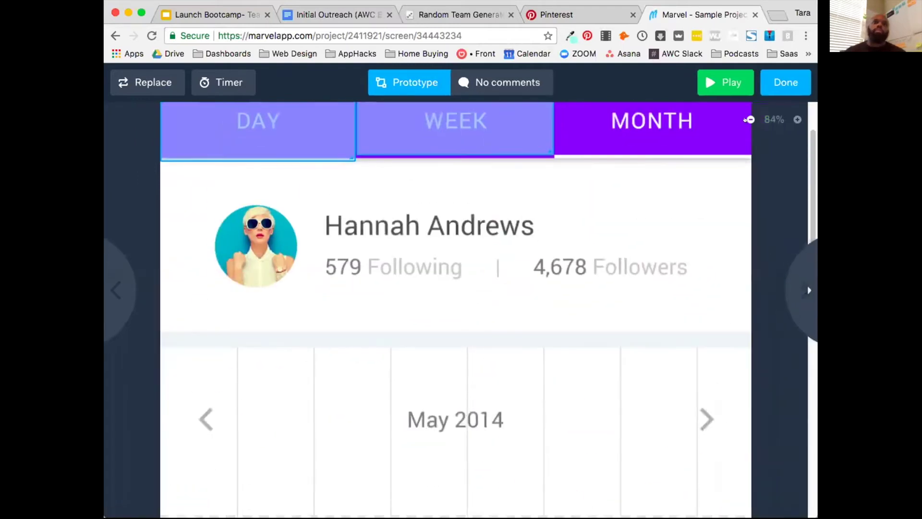
left_click(745, 120)
left_click(747, 120)
left_click(747, 119)
left_click(747, 120)
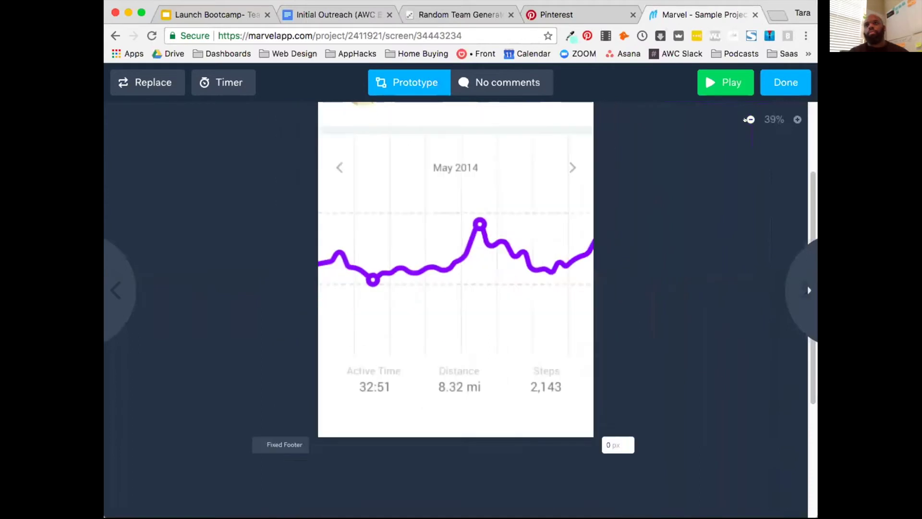
scroll(741, 160, "up", 5)
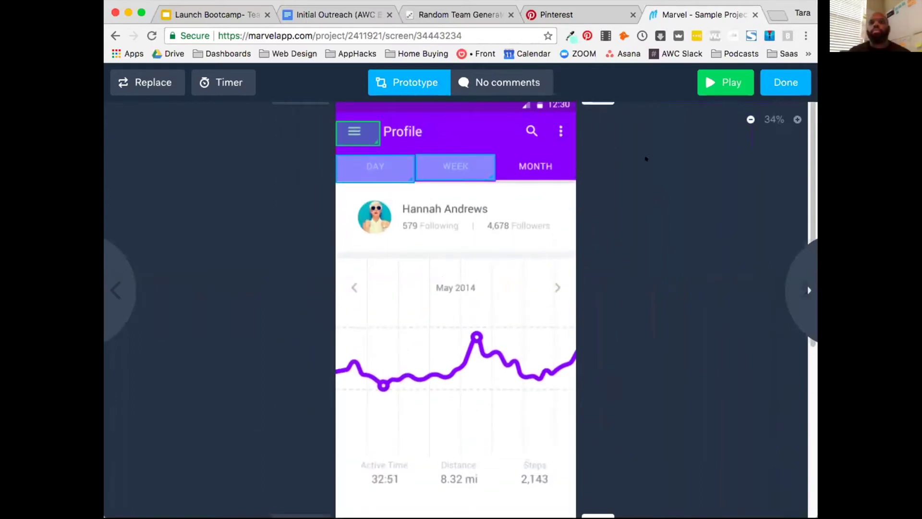
scroll(646, 158, "down", 2)
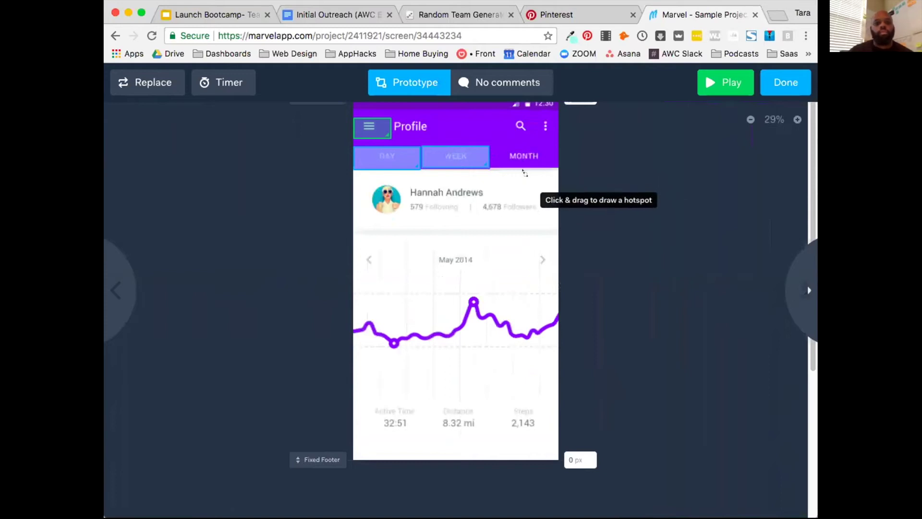
scroll(524, 173, "up", 3)
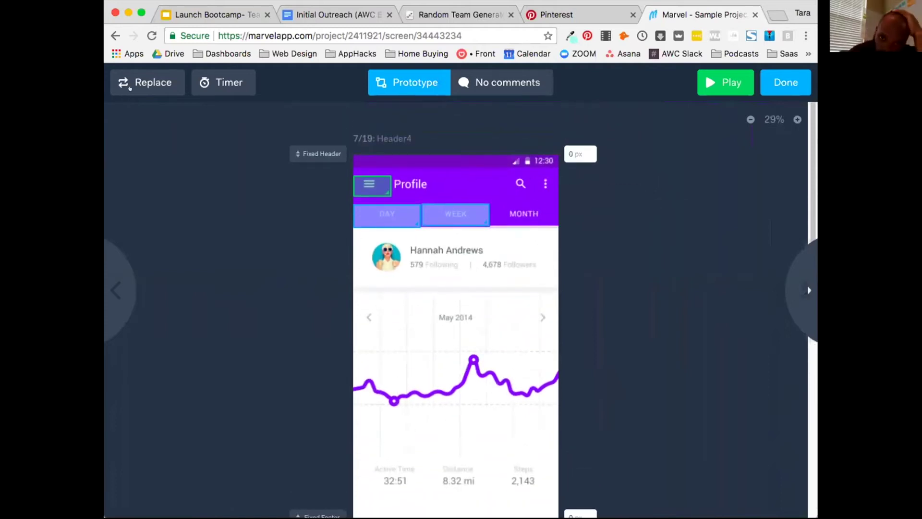
left_click(129, 88)
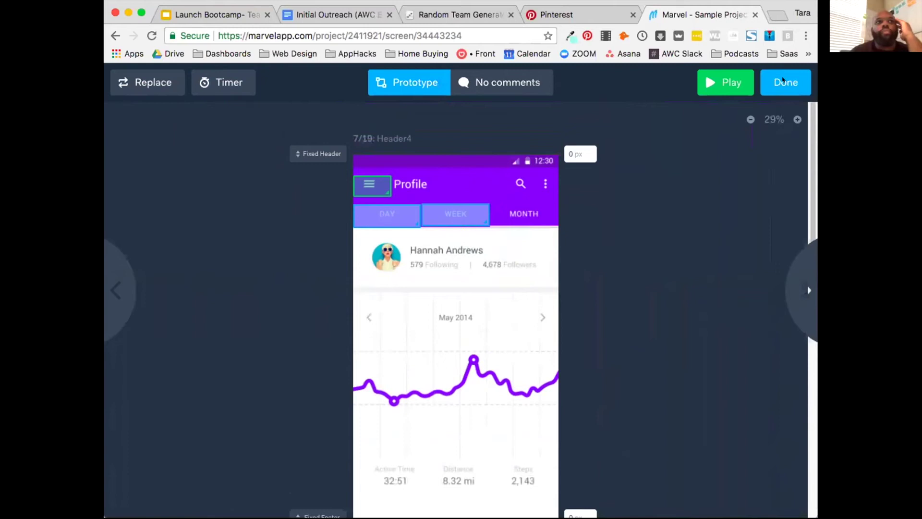
left_click(783, 80)
Edit the Status-Bar screen and point its hotspot at Status-Bar2
mouse_move(361, 248)
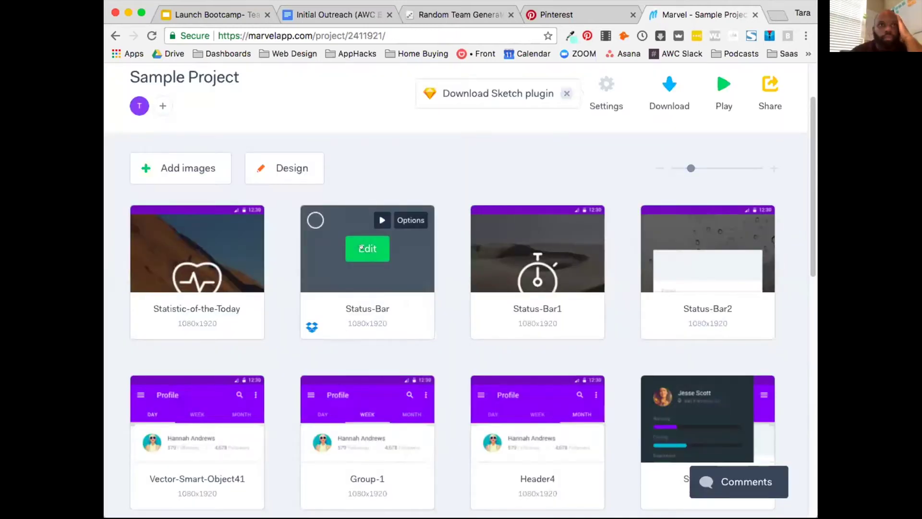
left_click(361, 248)
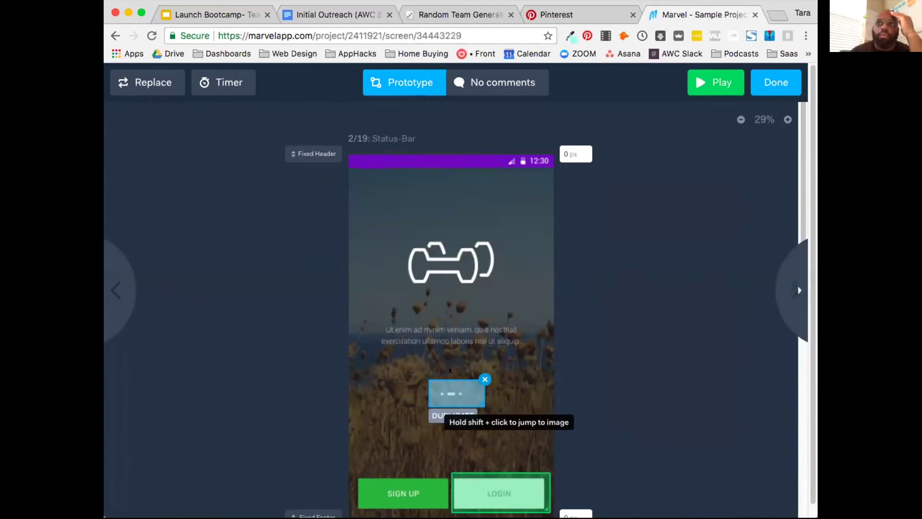
left_click(456, 393)
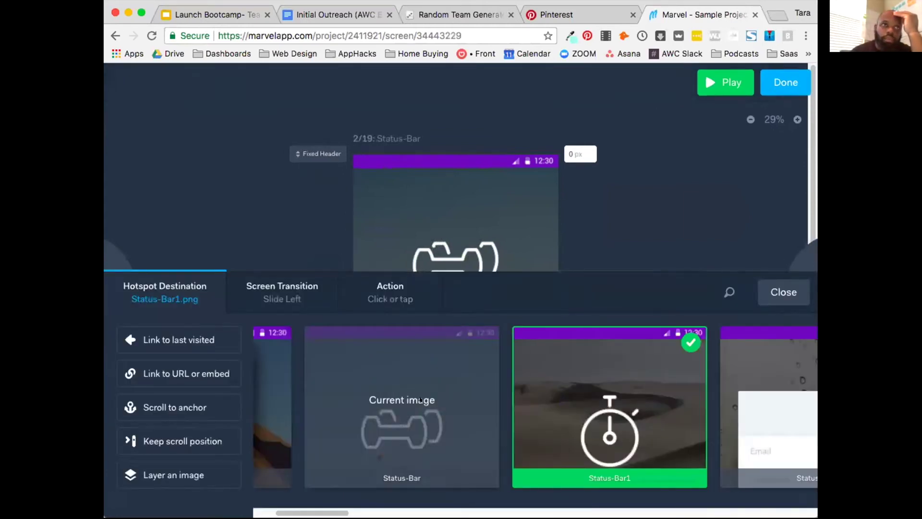
left_click(733, 368)
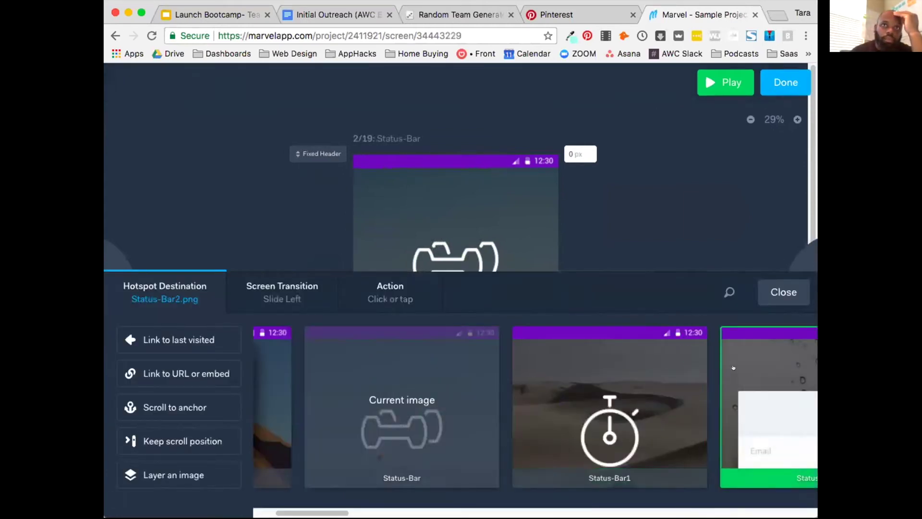
left_click(783, 292)
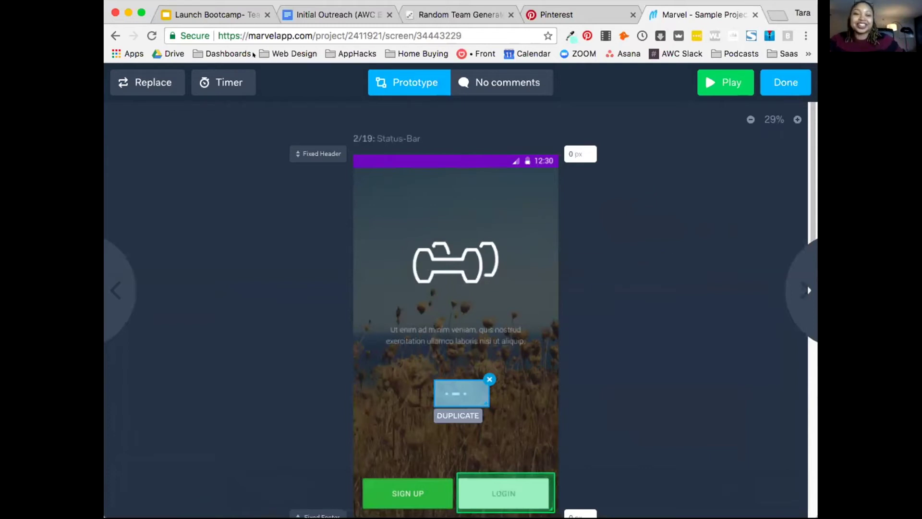
Return to the Launch Bootcamp slides and enter canva.com in a new tab
left_click(232, 15)
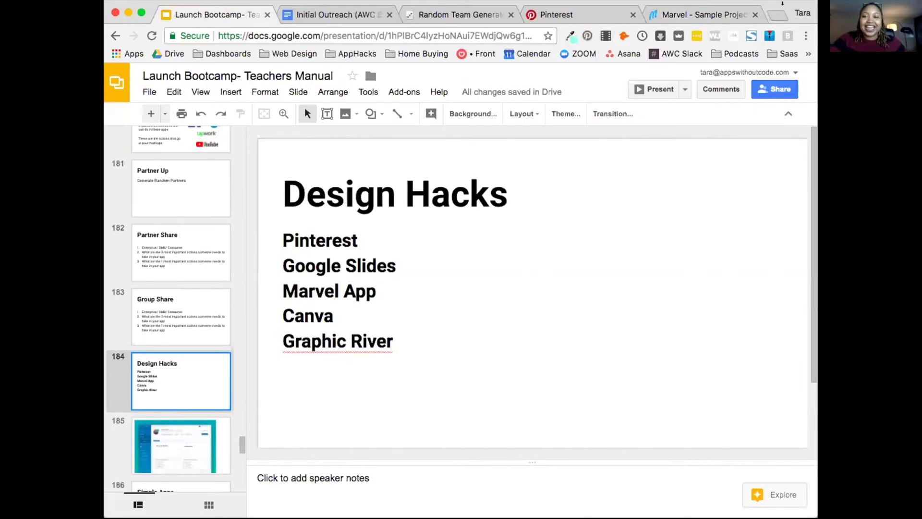
left_click(773, 15)
type("can")
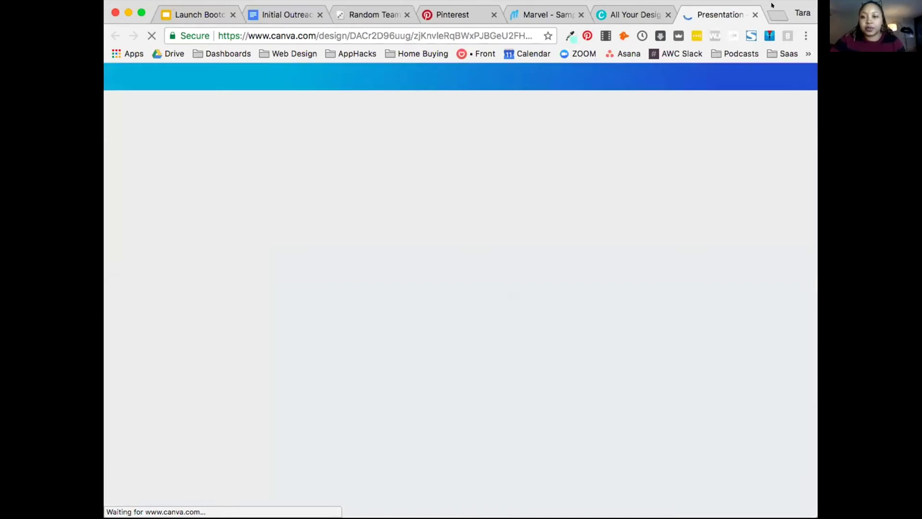
Browse Canva's design types, then open the presentation design with the tablet-and-phone illustration
left_click(634, 14)
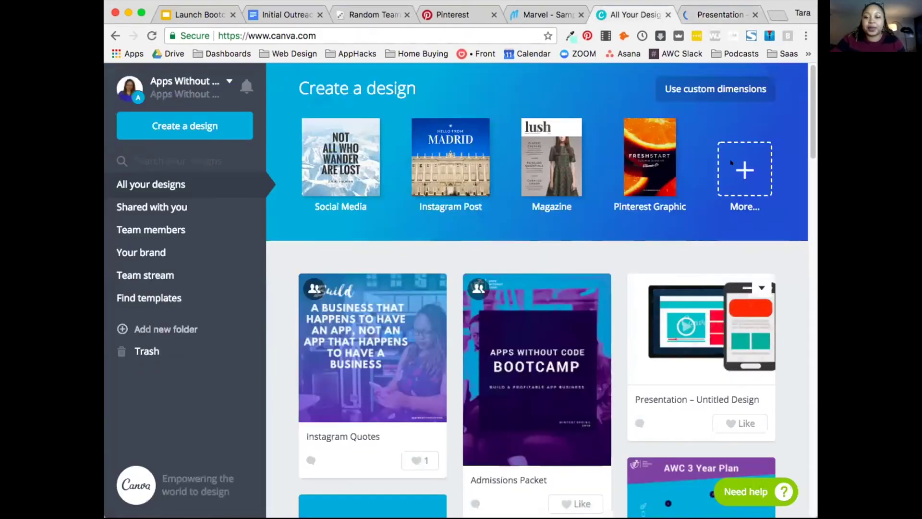
left_click(744, 150)
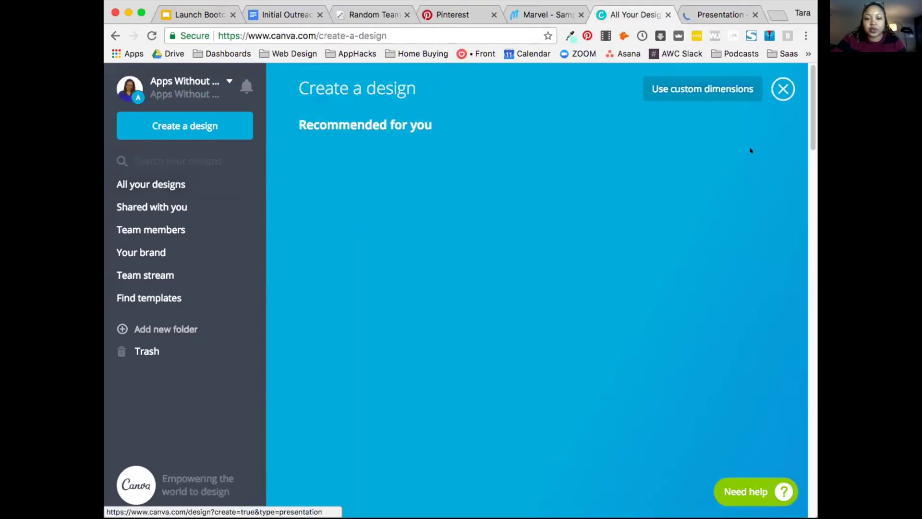
scroll(750, 150, "down", 1)
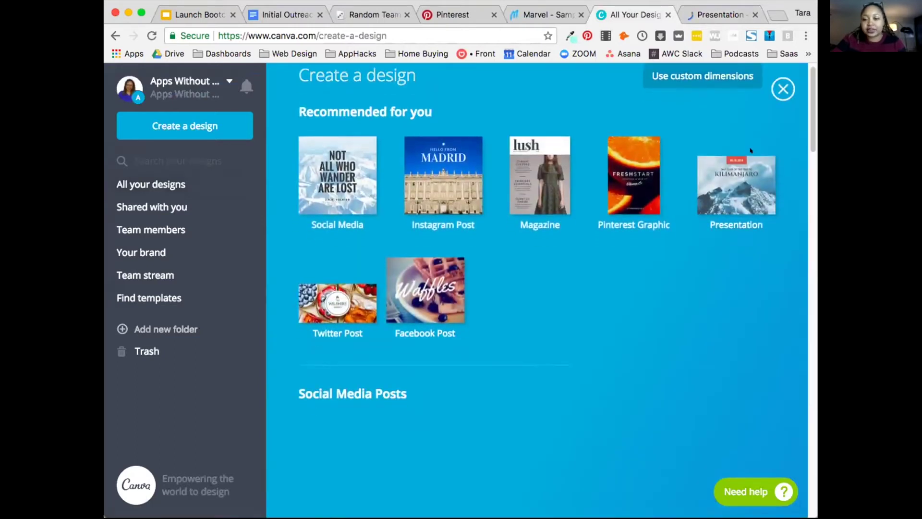
scroll(749, 151, "down", 4)
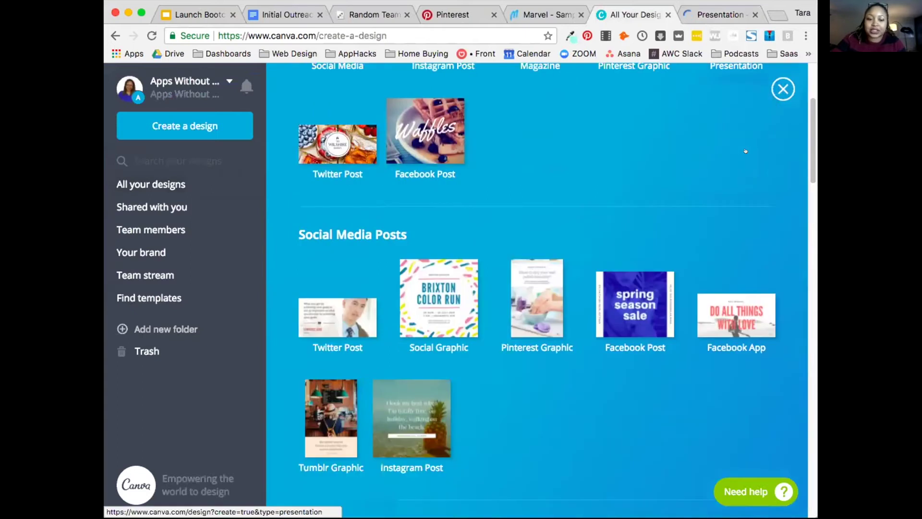
scroll(747, 151, "down", 8)
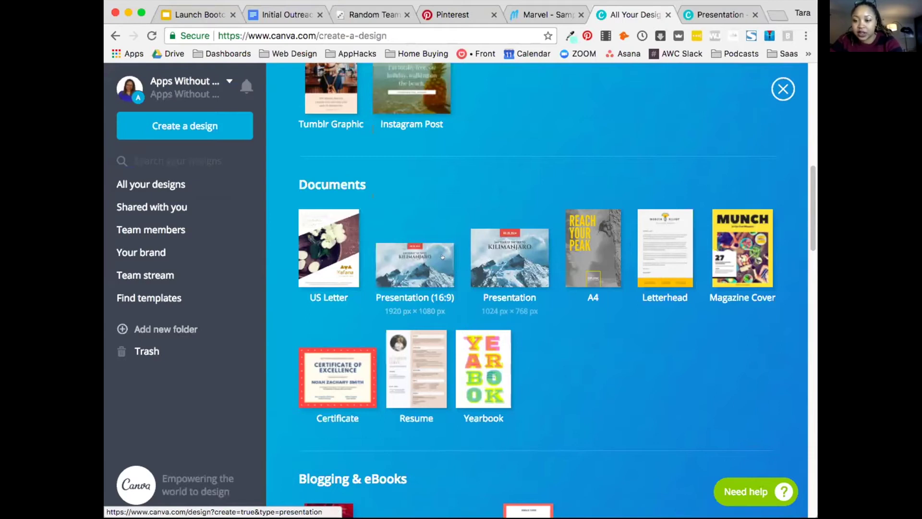
scroll(431, 266, "down", 8)
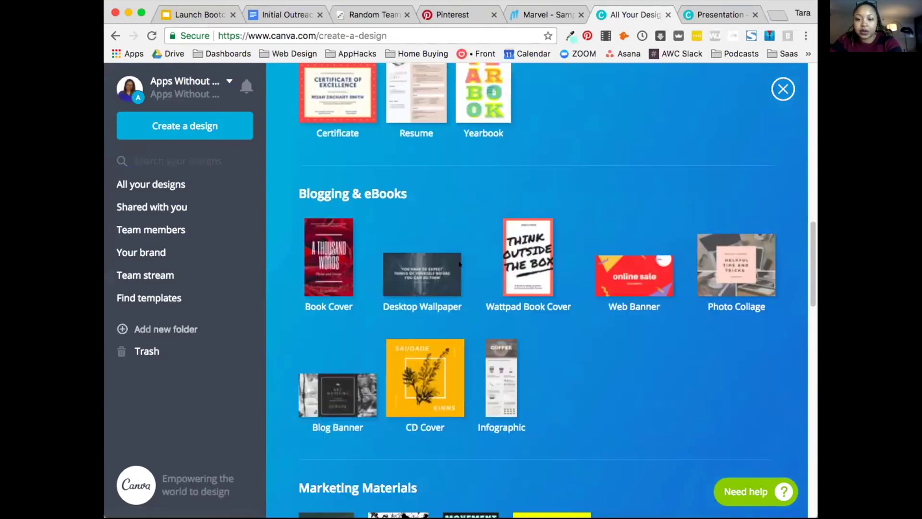
scroll(455, 263, "down", 20)
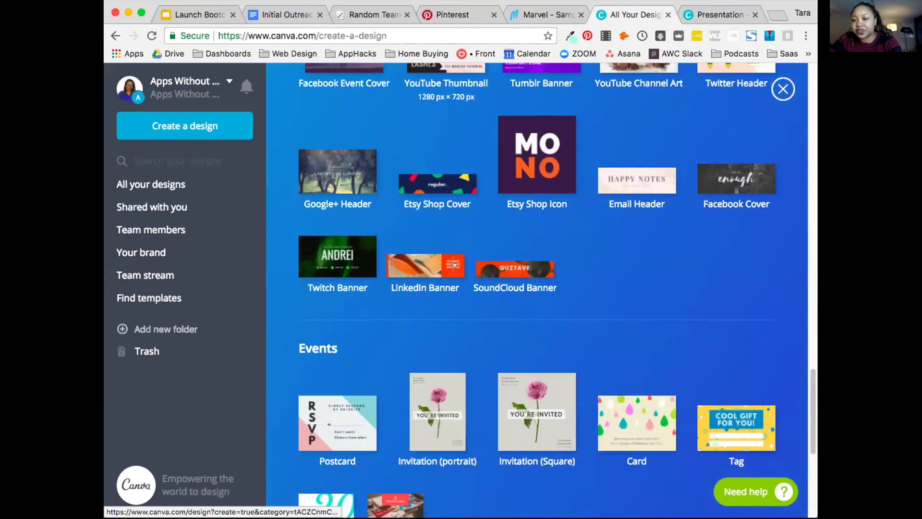
scroll(537, 214, "down", 3)
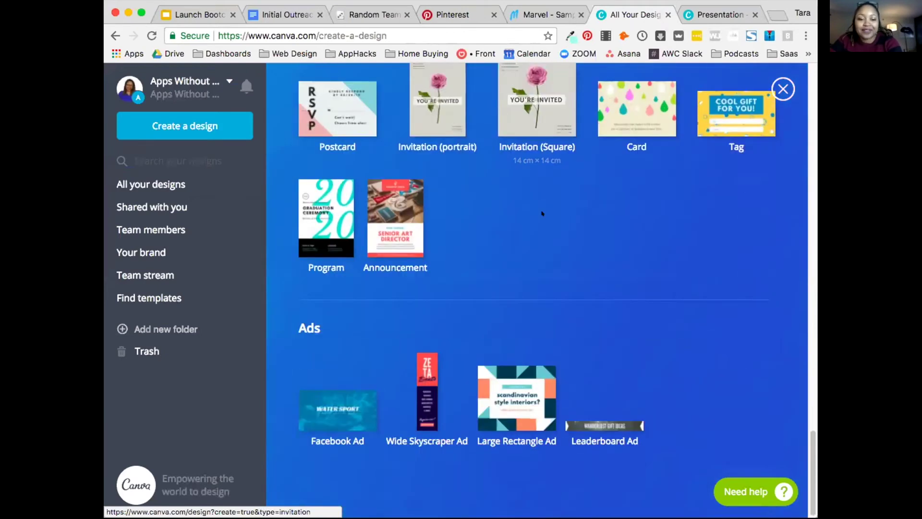
left_click(690, 15)
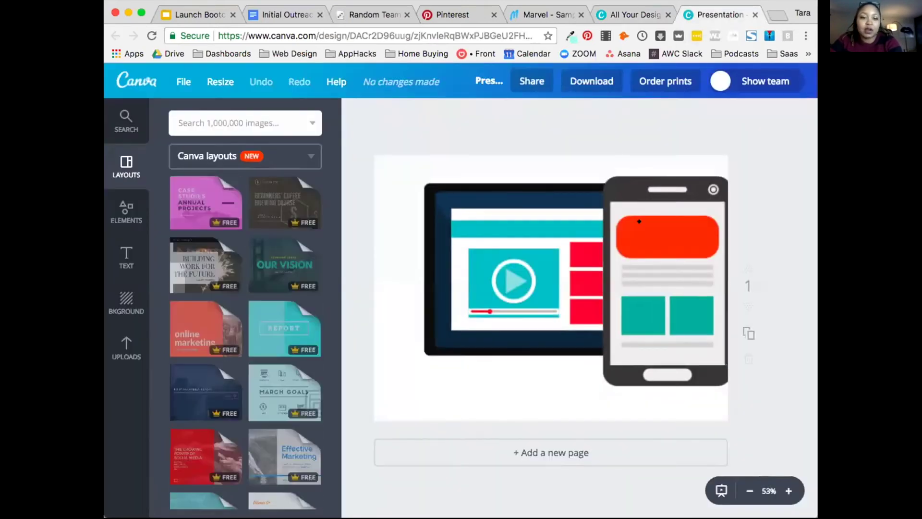
Delete the phone and tablet graphics so the slide is blank
left_click(588, 224)
key("Delete")
left_click(606, 233)
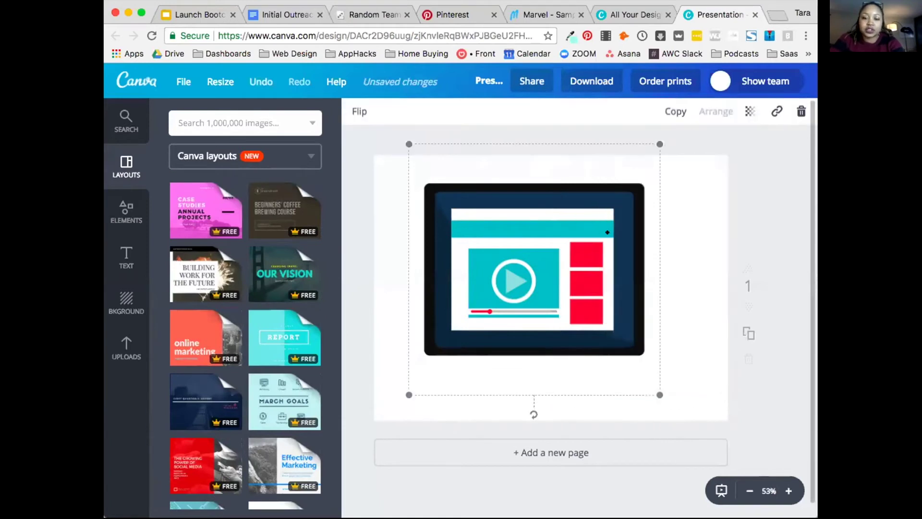
key("Delete")
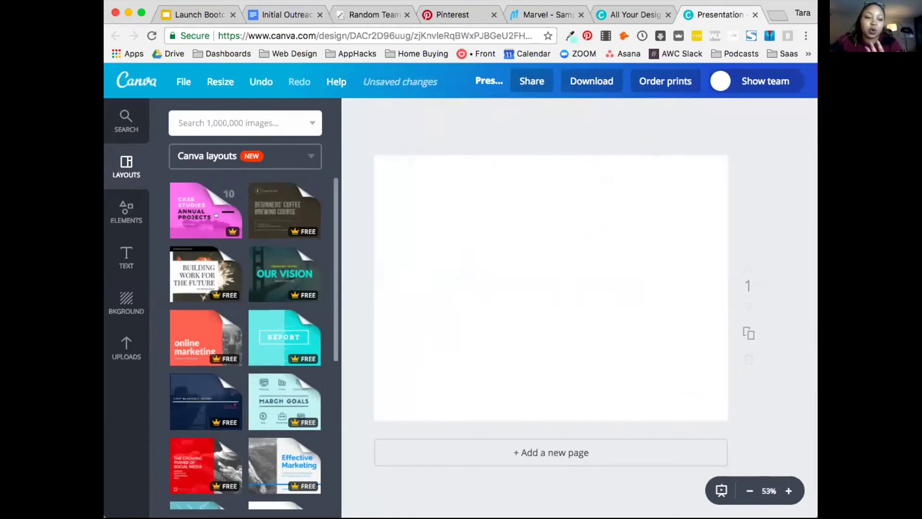
Add a square from Elements > Shapes and narrow it into a tall blue rectangle
left_click(123, 212)
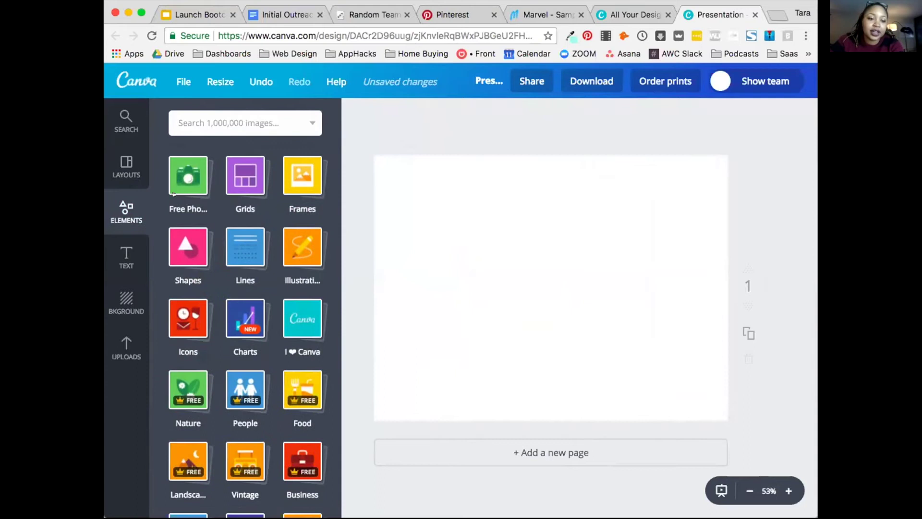
left_click(182, 243)
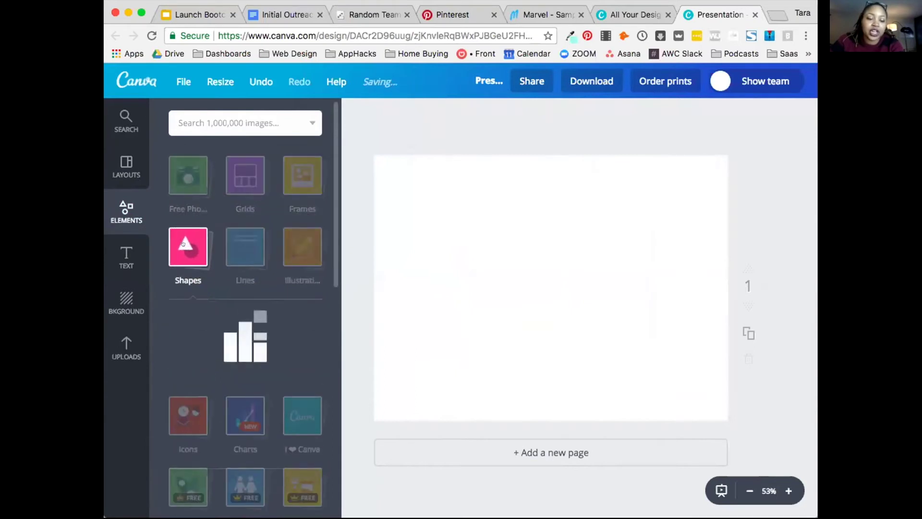
left_click(192, 330)
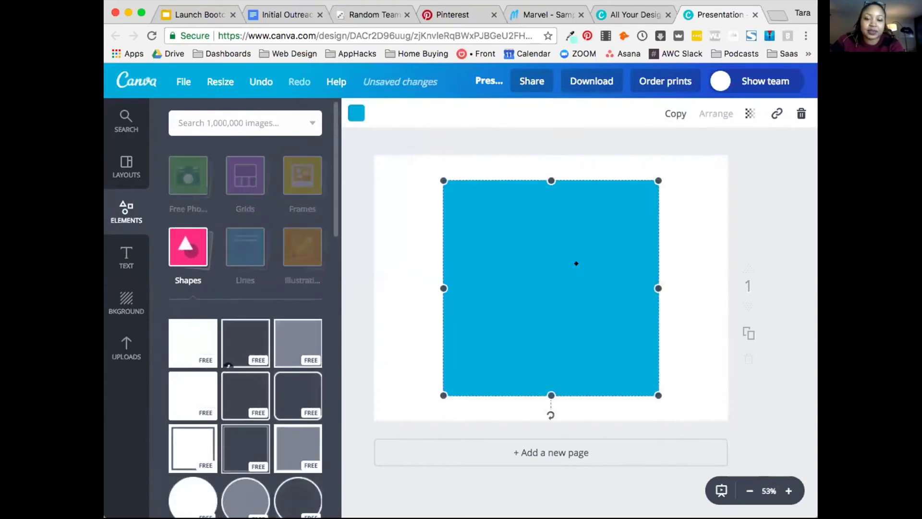
mouse_move(574, 276)
left_mouse_down()
mouse_move(536, 274)
mouse_move(583, 274)
left_mouse_up()
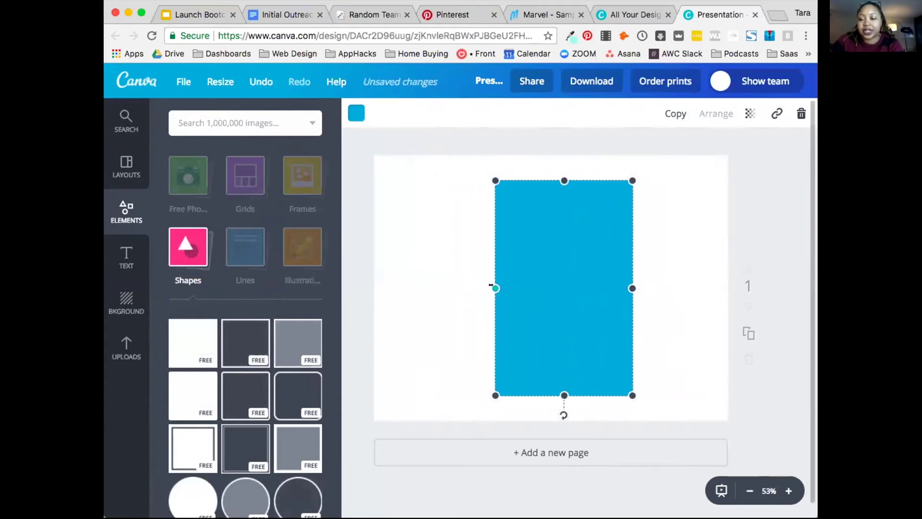
left_click(184, 244)
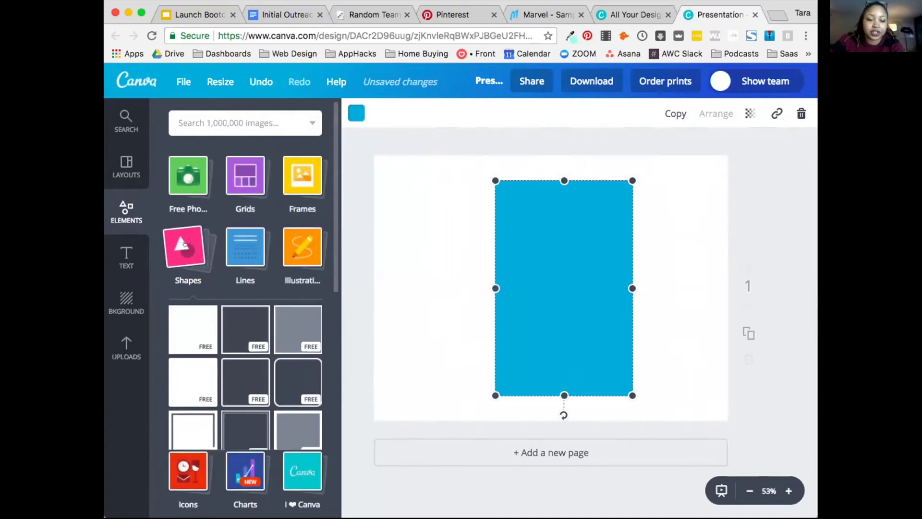
left_click(187, 245)
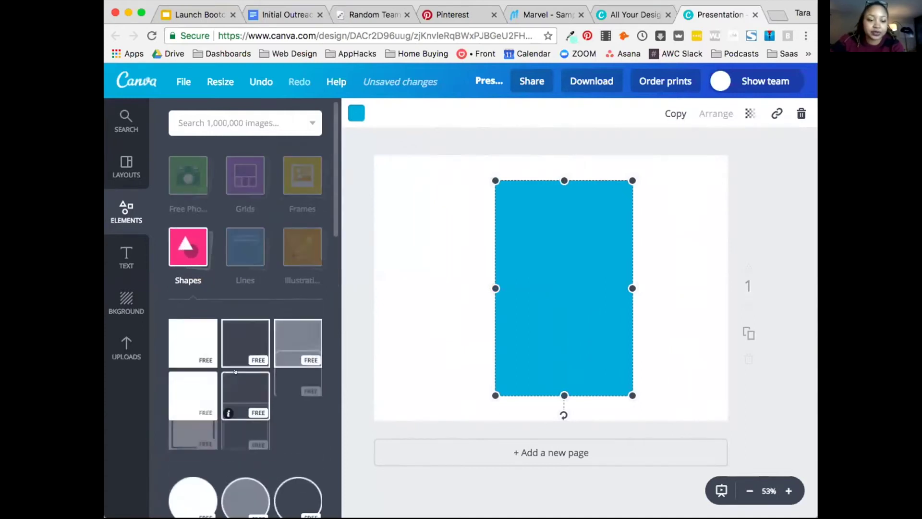
Add a circle, shrink it to a small dot and colour it dark navy
left_click(193, 316)
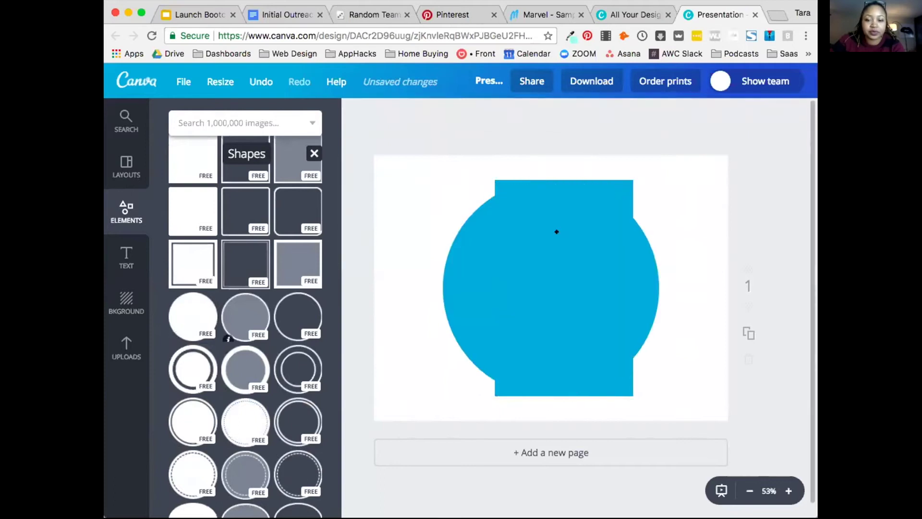
left_click(556, 232)
left_click_drag(647, 181, 513, 191)
left_click(356, 113)
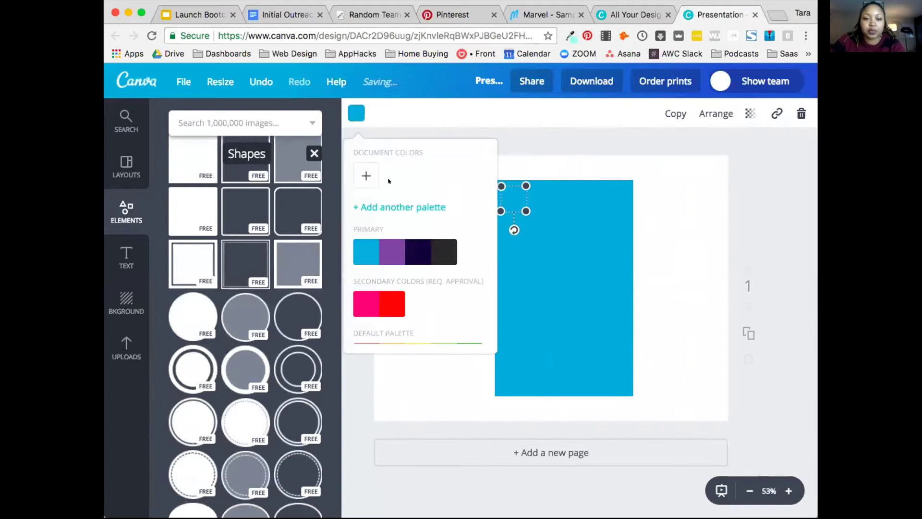
left_click(410, 254)
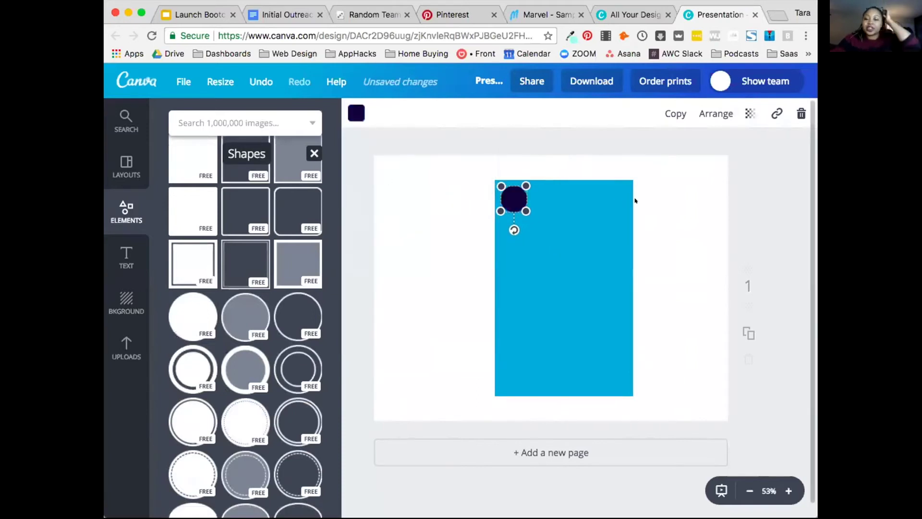
left_click_drag(523, 181, 515, 183)
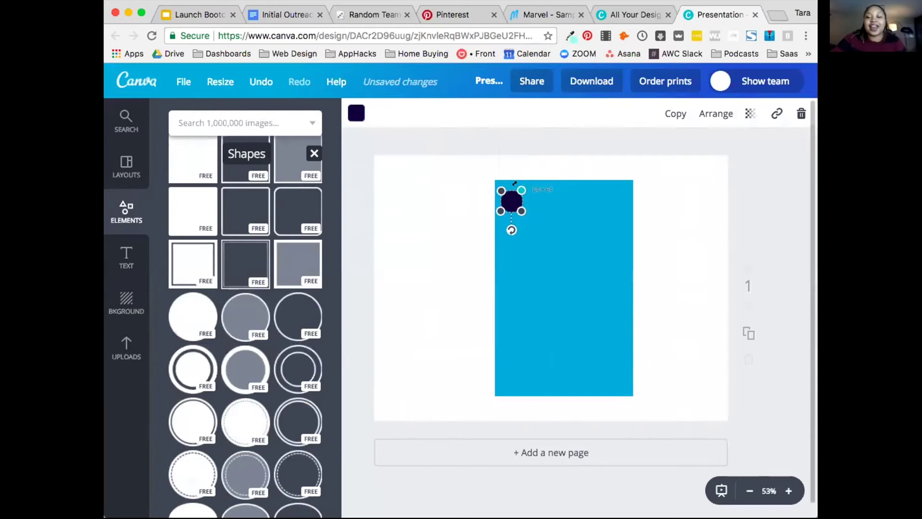
Deselect the circle, close the shapes gallery and show the chart templates
left_click(742, 331)
scroll(283, 348, "down", 8)
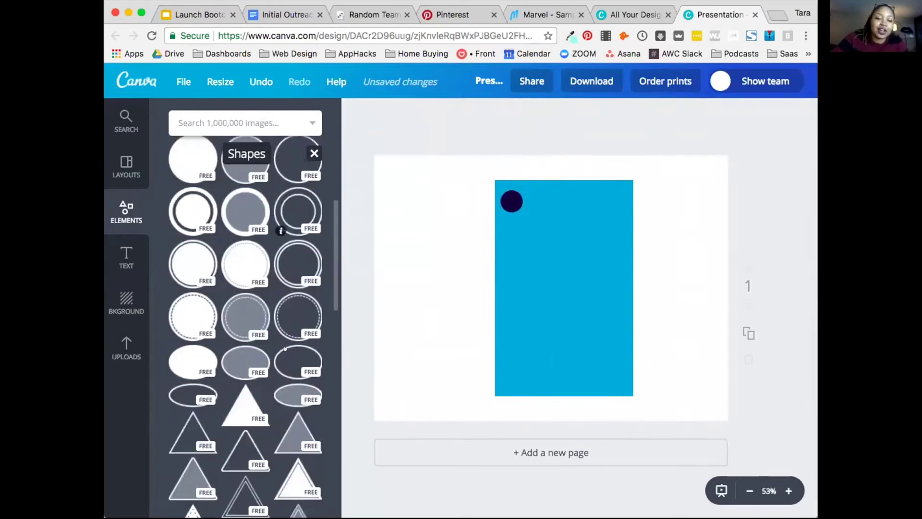
scroll(282, 347, "down", 5)
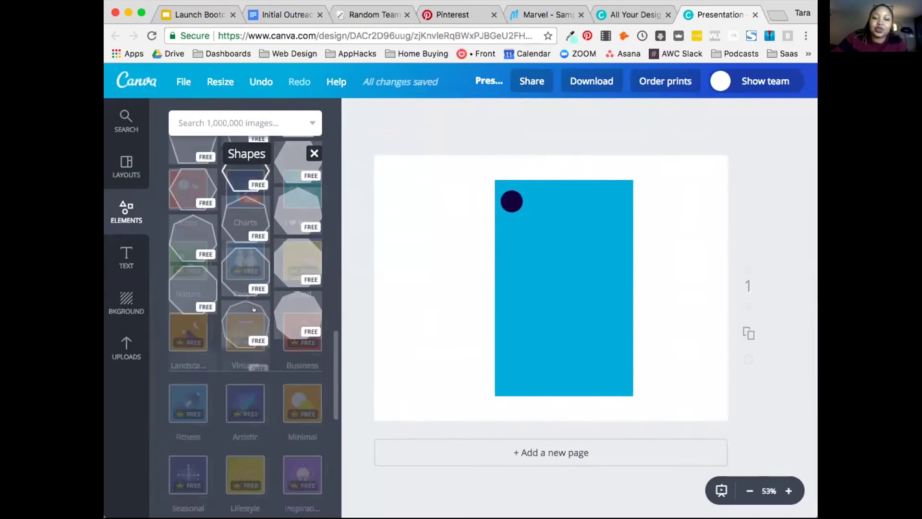
left_click(314, 153)
scroll(244, 205, "down", 7)
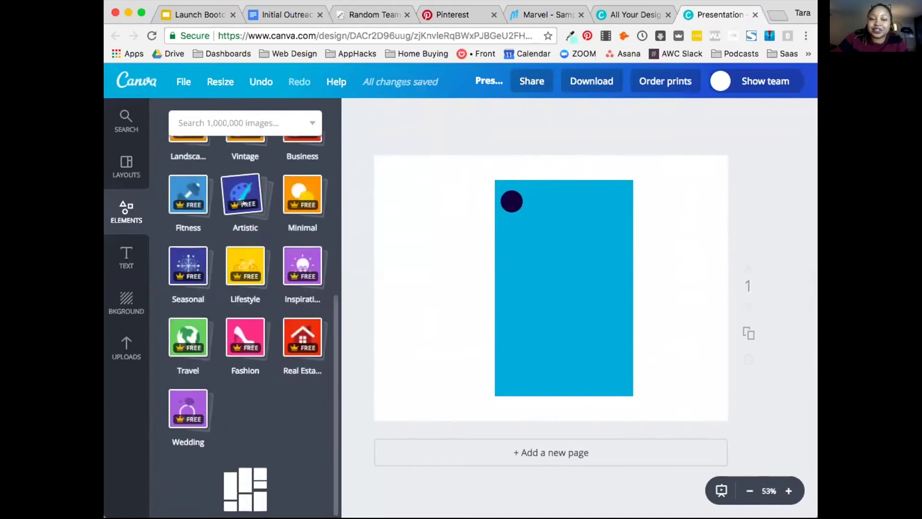
scroll(244, 204, "up", 5)
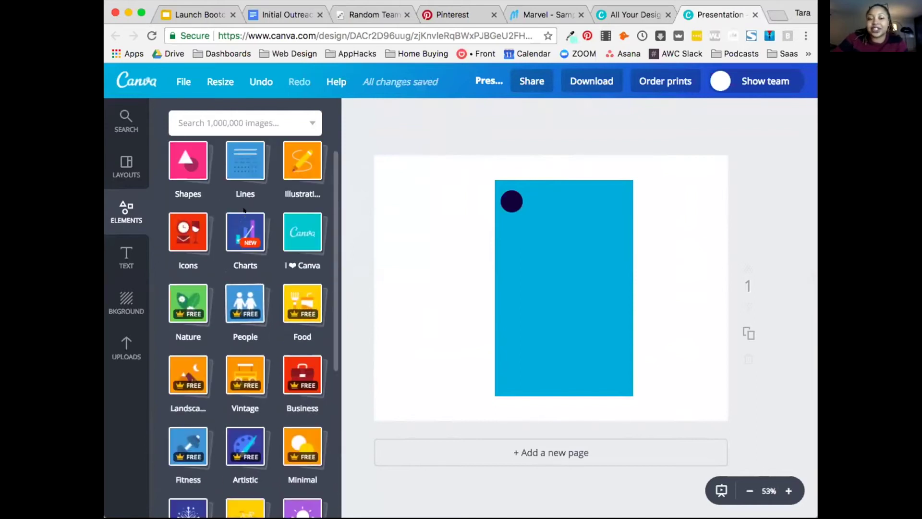
left_click(244, 226)
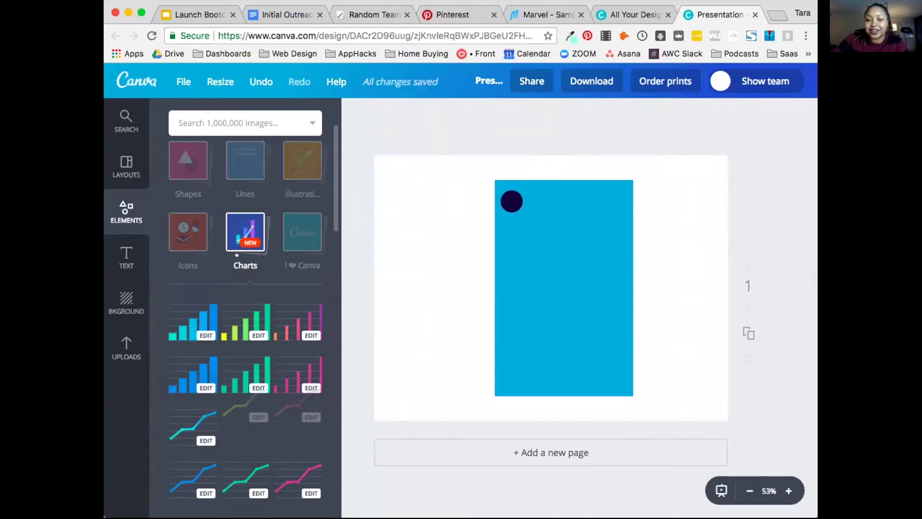
Add a bar chart template, shrink it and place it on the rectangle below the circle
left_click_drag(194, 327, 605, 242)
left_click_drag(647, 191, 650, 171)
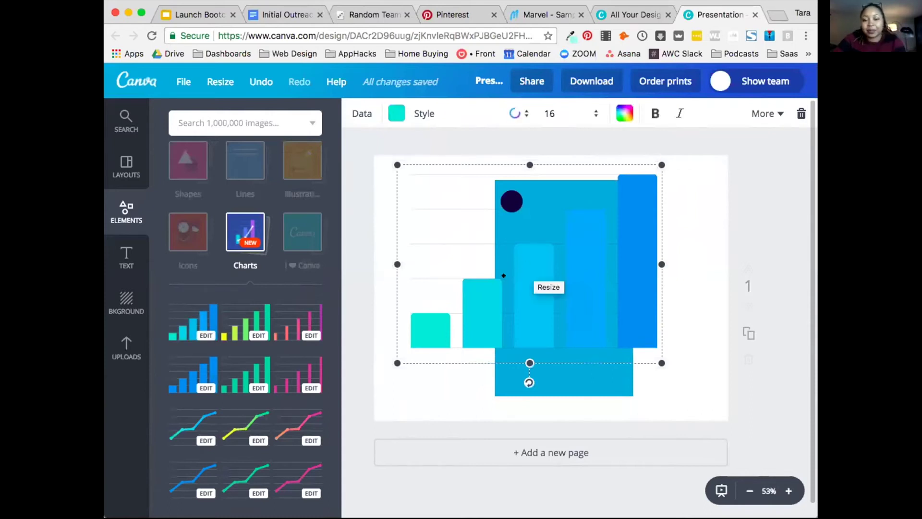
left_click_drag(661, 363, 564, 286)
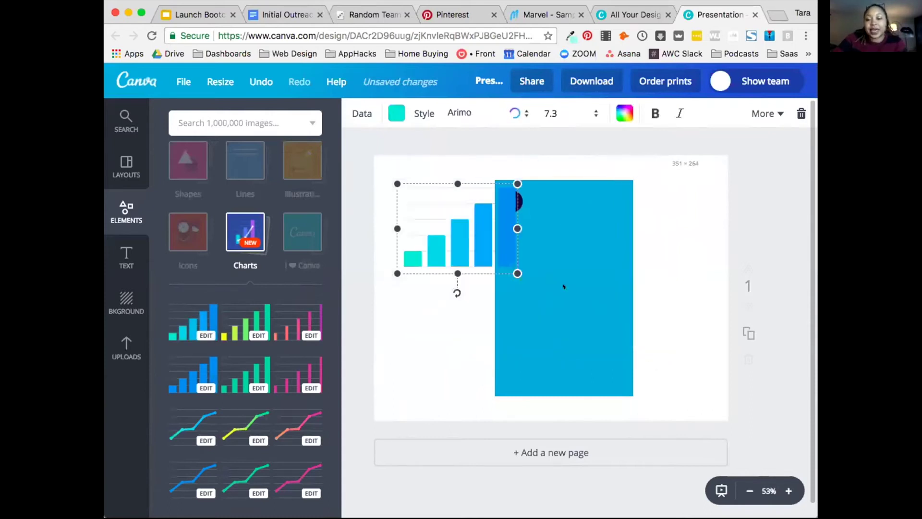
left_click_drag(512, 171, 490, 204)
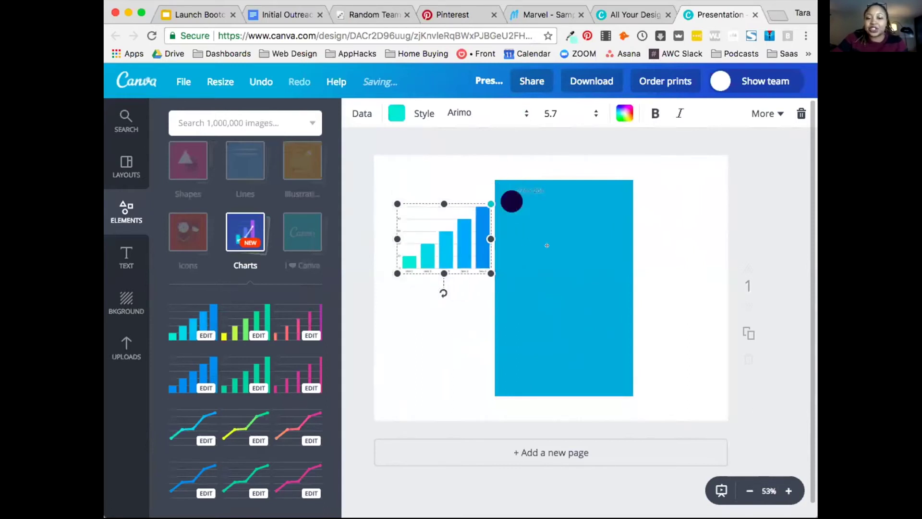
left_click_drag(546, 245, 573, 253)
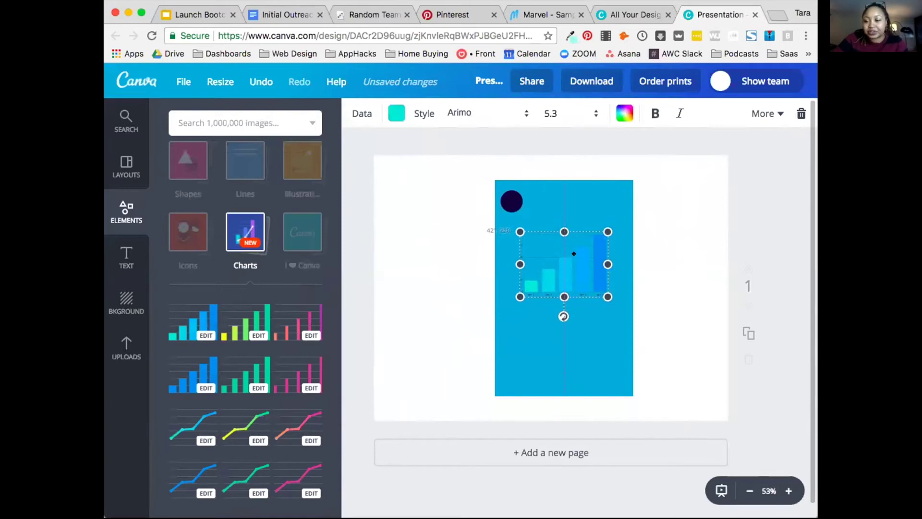
Colour the chart bars purple and return to the Design Hacks slide deck
left_click(396, 113)
left_click(423, 253)
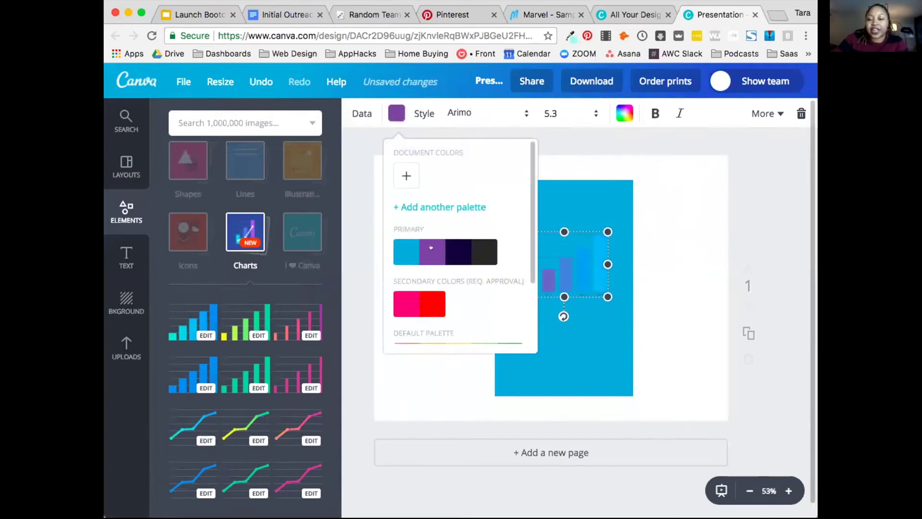
left_click(731, 163)
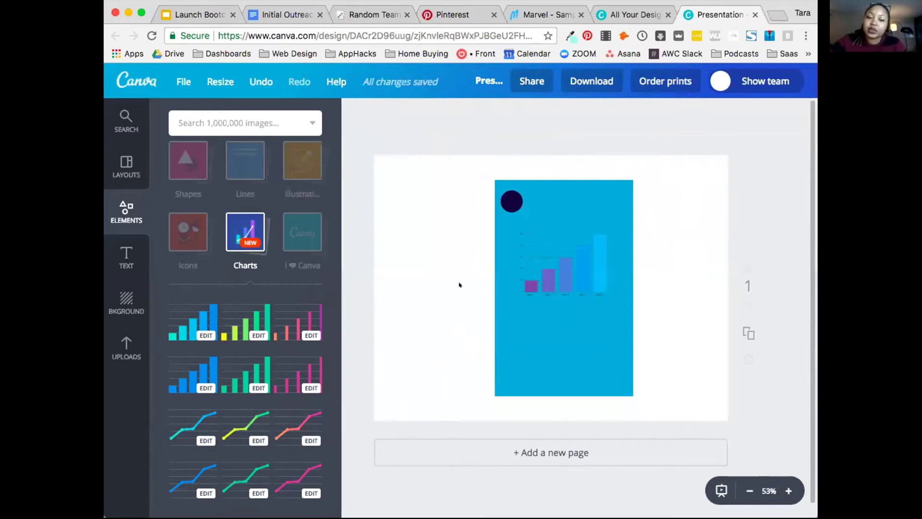
scroll(157, 283, "down", 10)
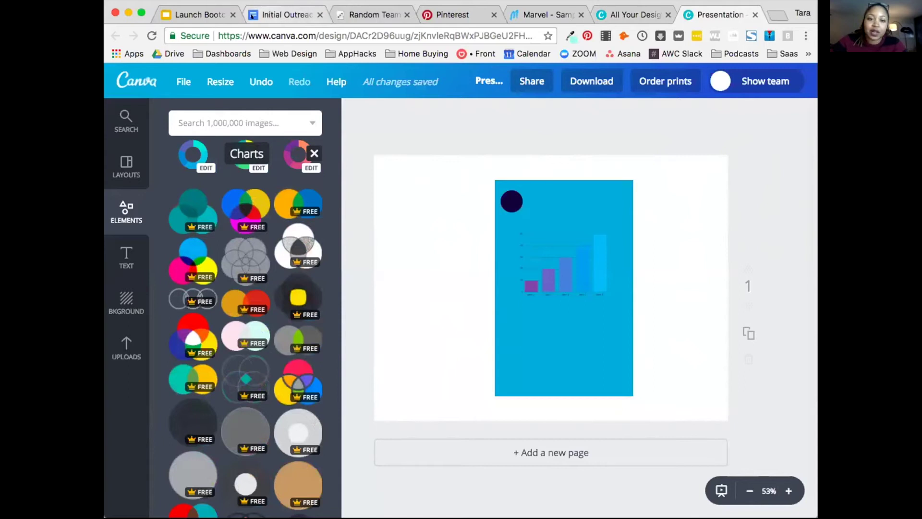
left_click(199, 15)
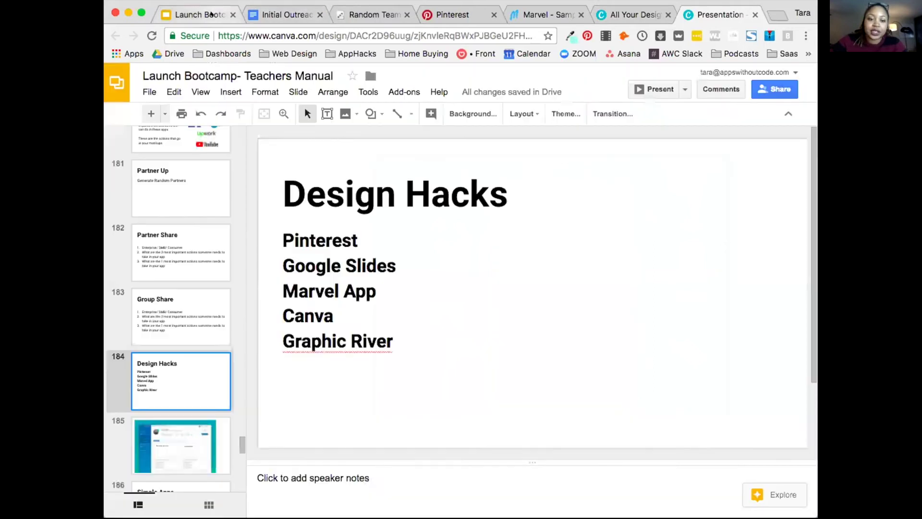
In a new tab, load the suggested GraphicRiver '30 Neon Lines Backgrounds' page from 'gra'
left_click(772, 14)
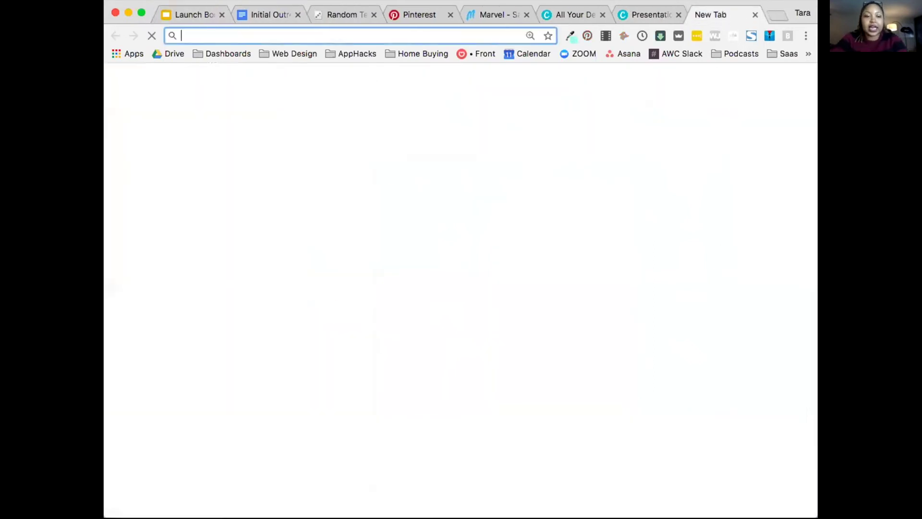
type("gra")
key("Return")
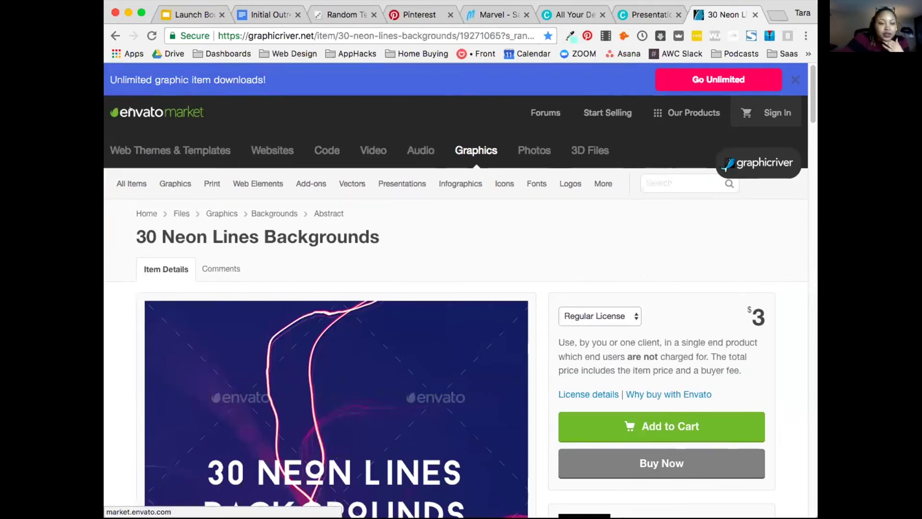
Go to the Envato Market home page, then on to the GraphicRiver storefront
left_click(131, 109)
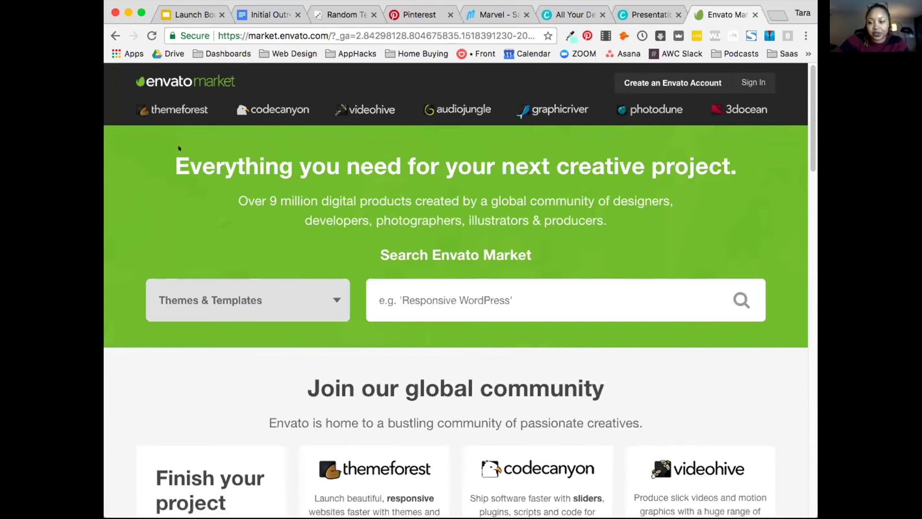
left_click(546, 111)
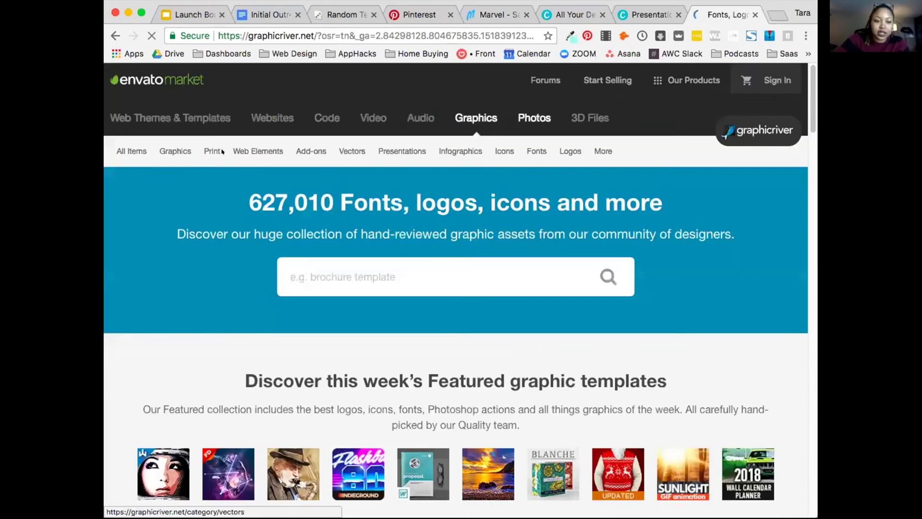
mouse_move(233, 152)
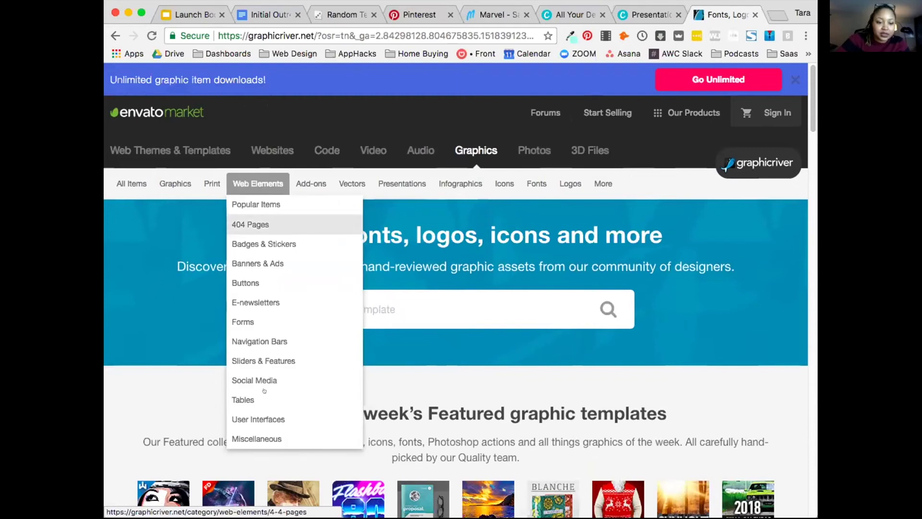
Browse Web Elements > User Interfaces and search for 'fitness app'
left_click(257, 416)
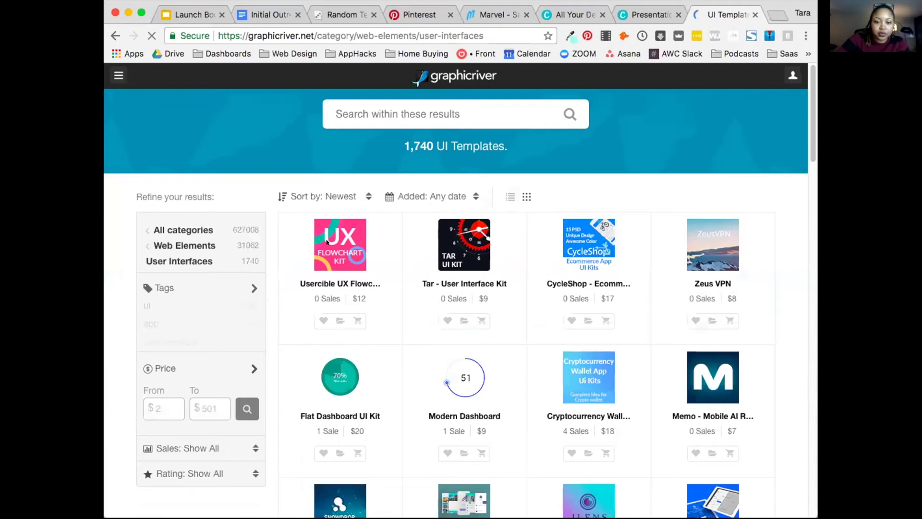
mouse_move(328, 294)
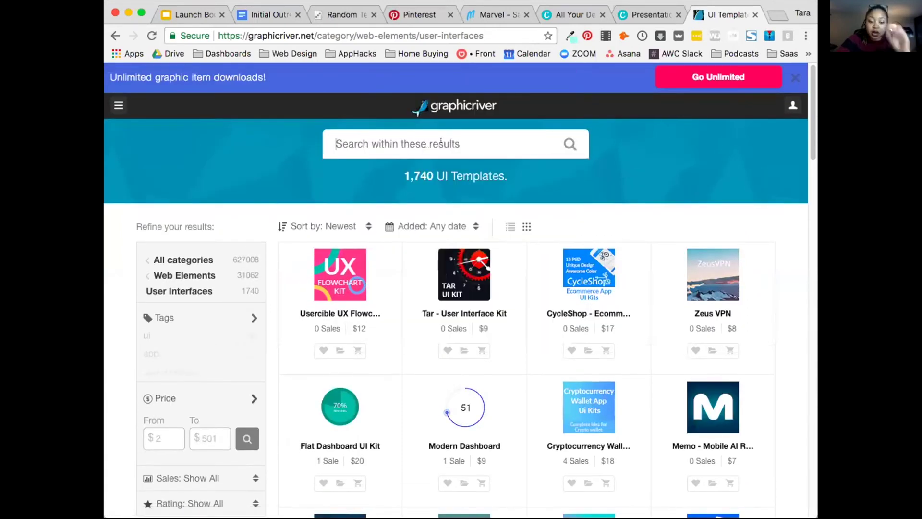
type("fitne")
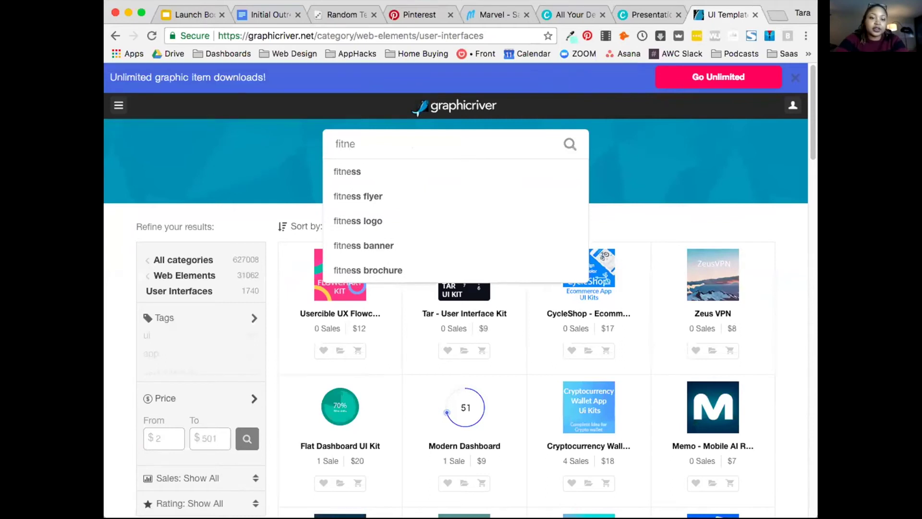
type("ss app")
key("Return")
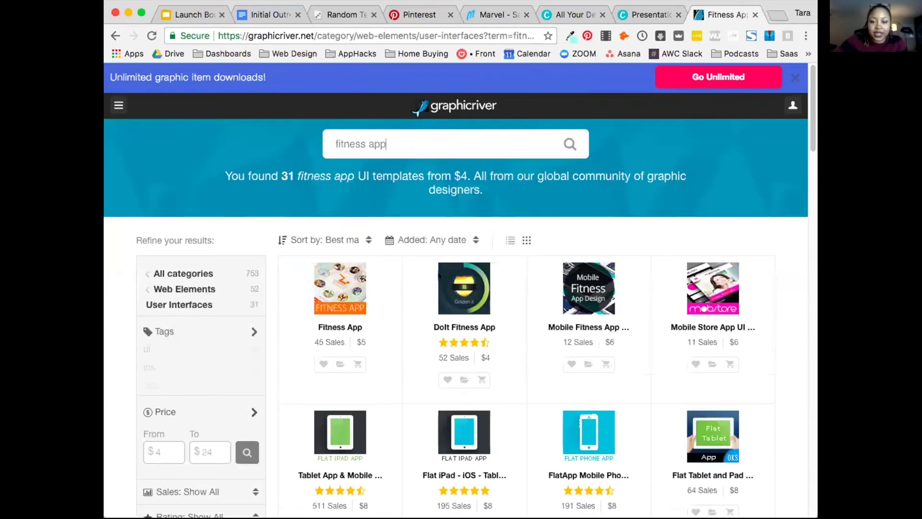
Open the $6 'Mobile Fitness App Design for Retina Phone' item and view its screenshots full size
left_click(569, 287)
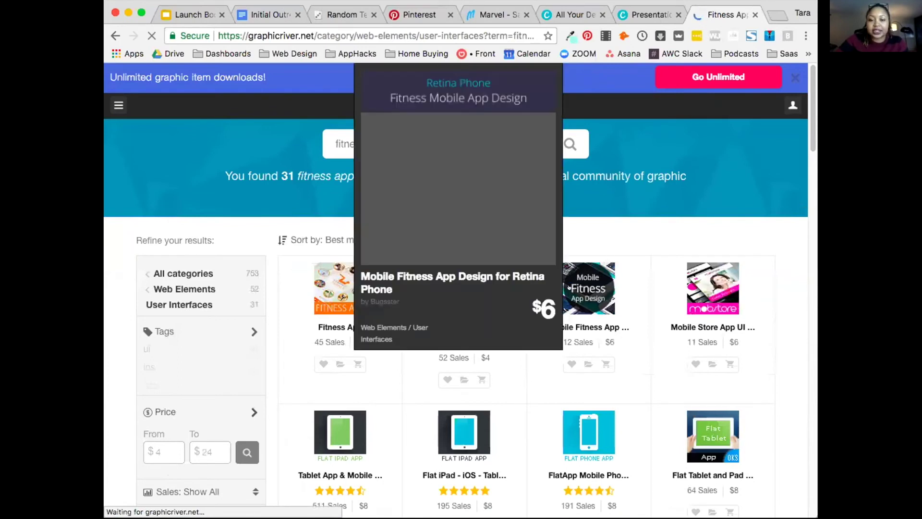
scroll(544, 283, "down", 3)
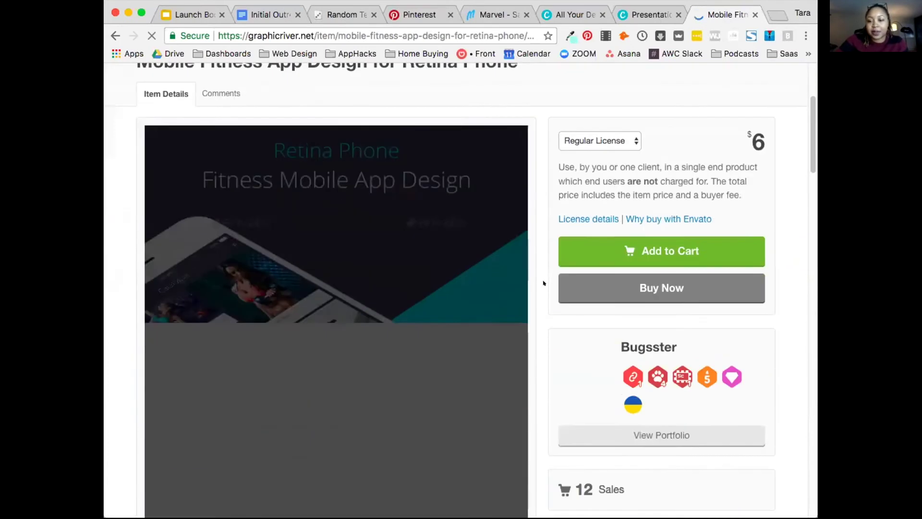
scroll(442, 255, "down", 5)
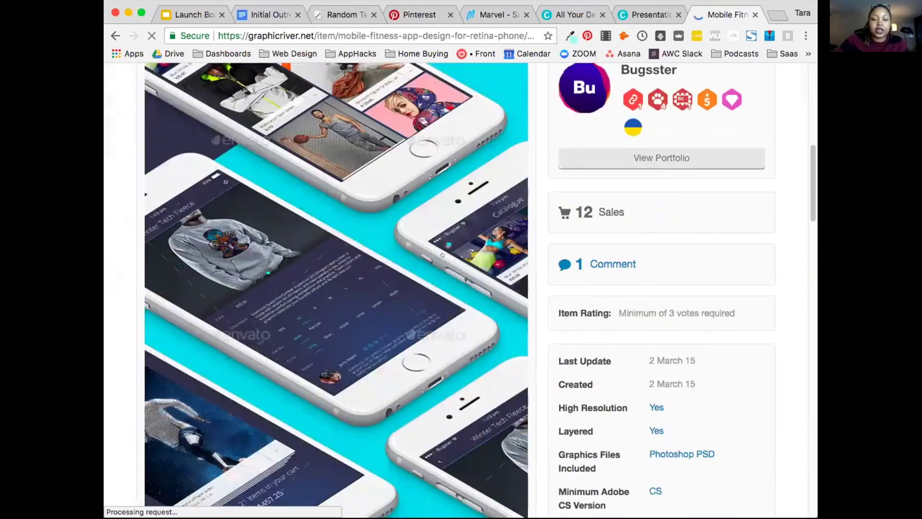
scroll(442, 254, "down", 5)
left_click(440, 253)
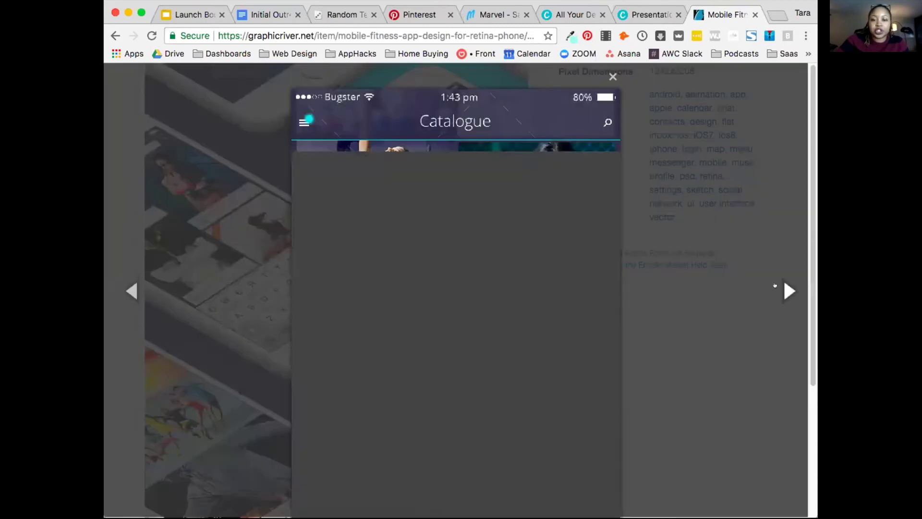
scroll(609, 286, "down", 3)
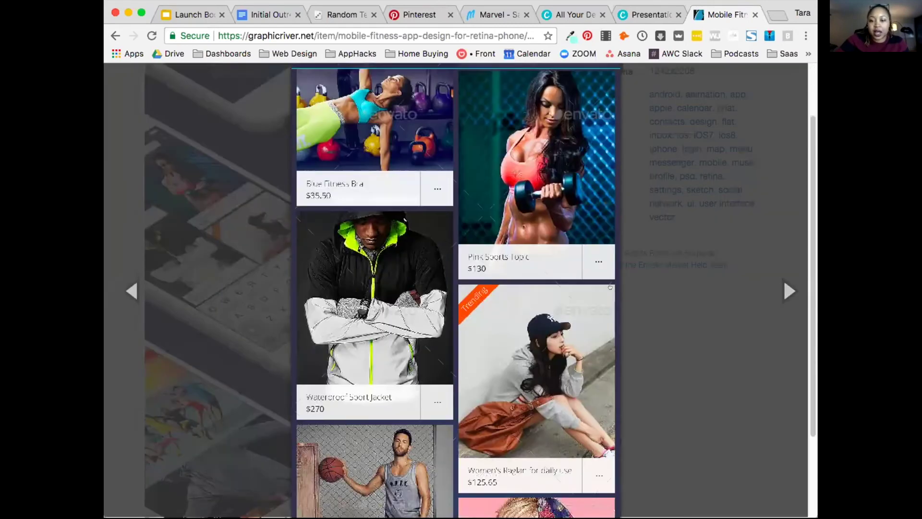
Advance to the Winter Tech Fleece product screen and scroll through it
scroll(609, 286, "down", 4)
scroll(672, 296, "up", 7)
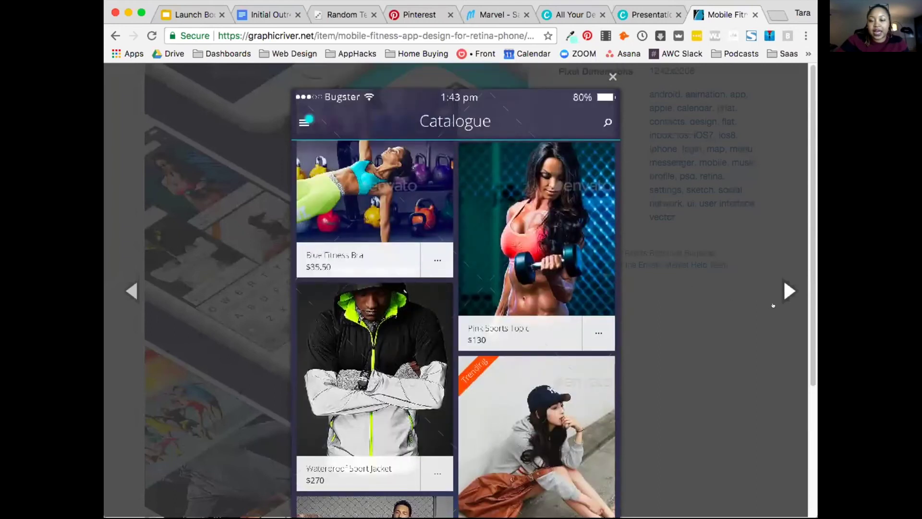
left_click(776, 288)
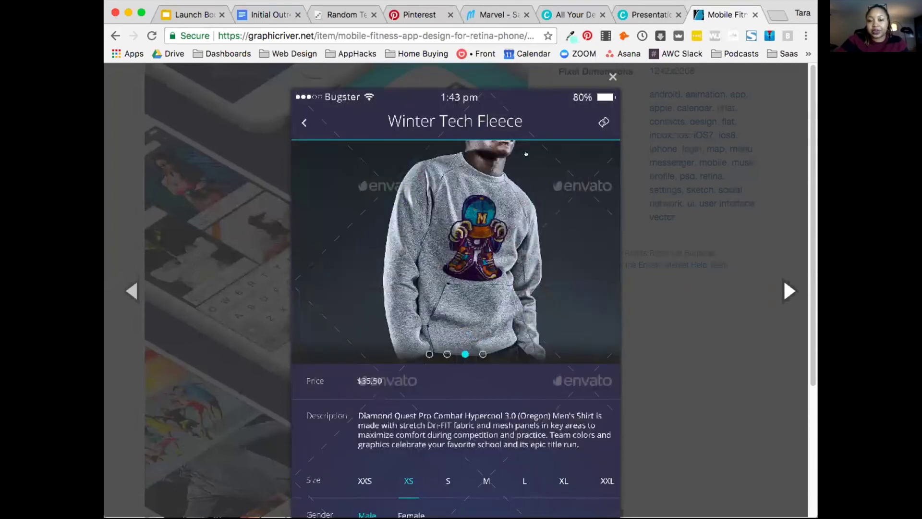
scroll(752, 274, "down", 5)
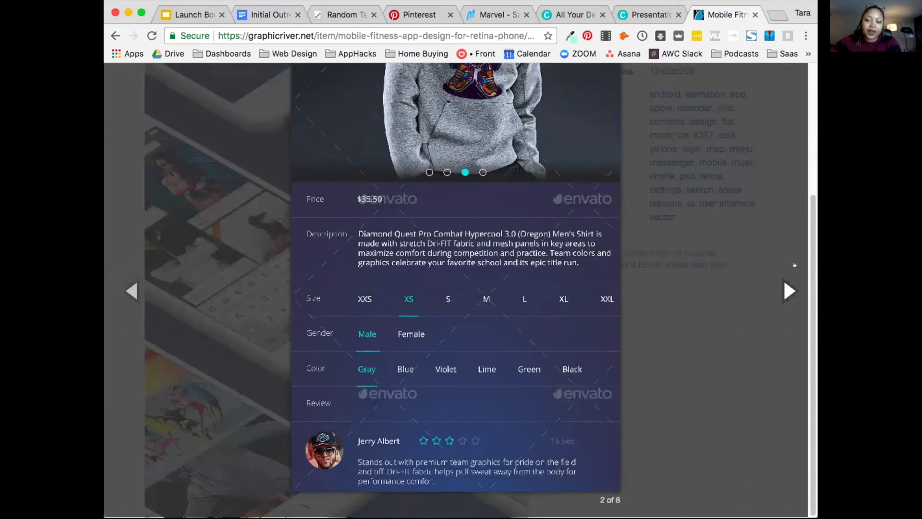
scroll(794, 265, "up", 5)
scroll(626, 313, "down", 5)
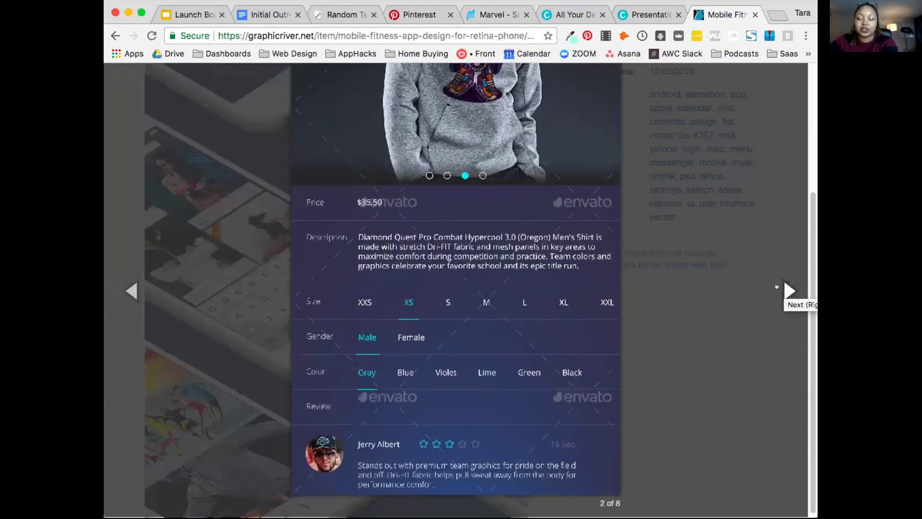
scroll(371, 308, "up", 5)
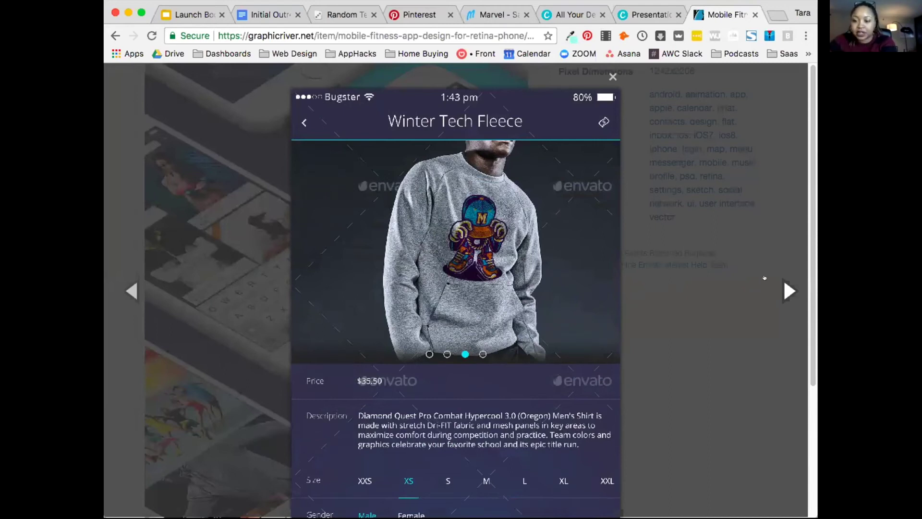
Step through the shopping cart screens, then close the full-size preview
left_click(788, 288)
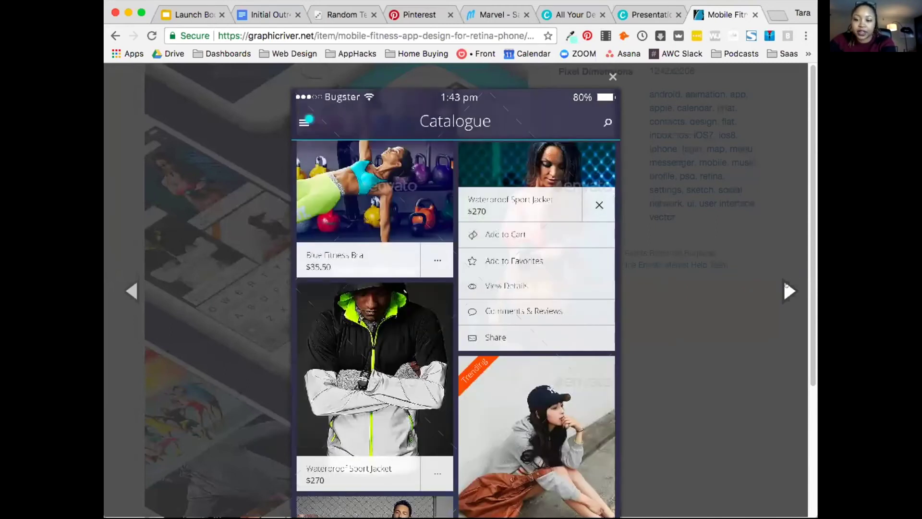
left_click(786, 288)
left_click(786, 287)
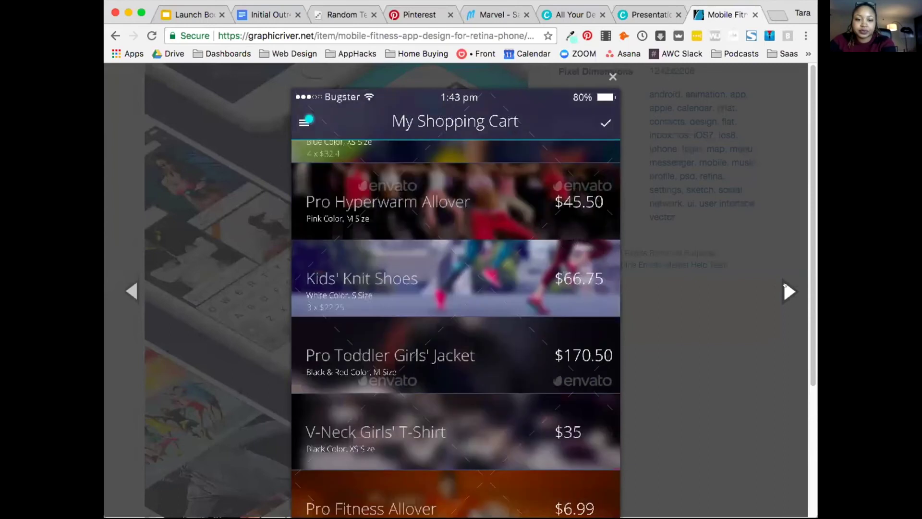
left_click(785, 286)
key("Escape")
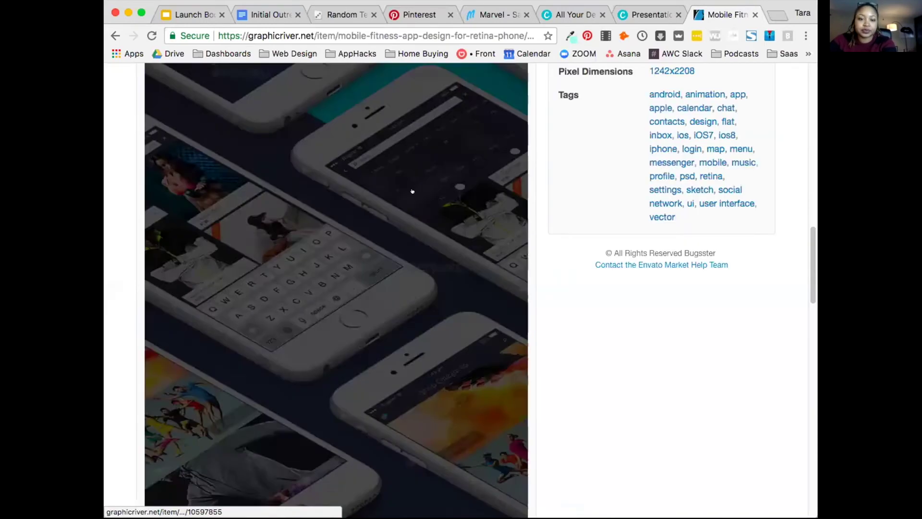
scroll(412, 191, "up", 10)
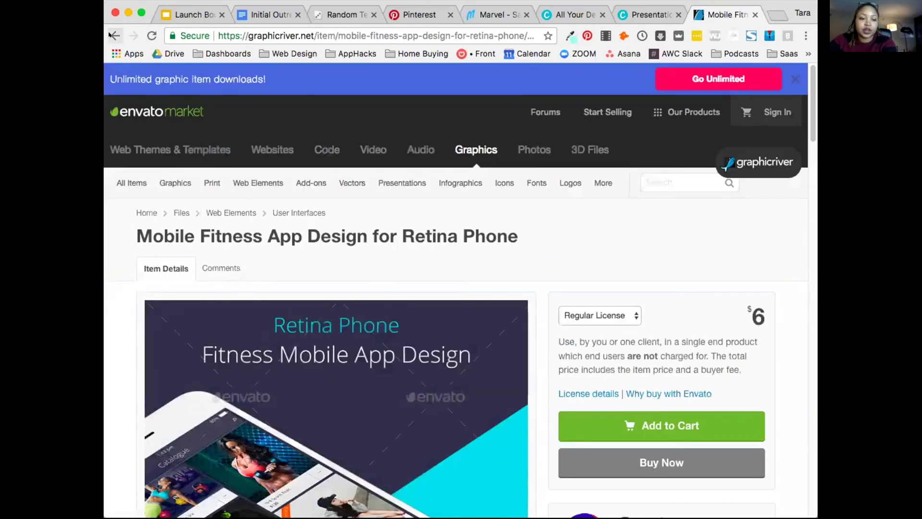
Return to the search results and search the templates for 'dashboard' instead
left_click(114, 36)
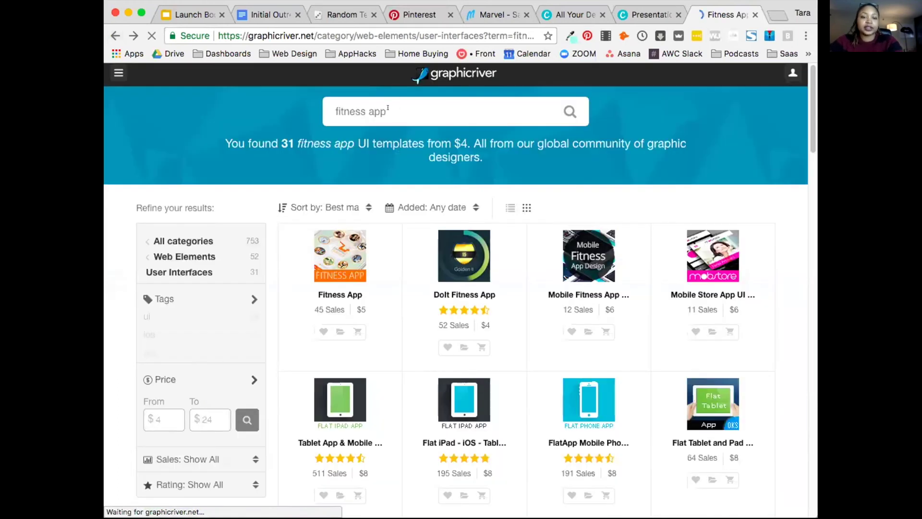
left_click(336, 111)
type("dashb")
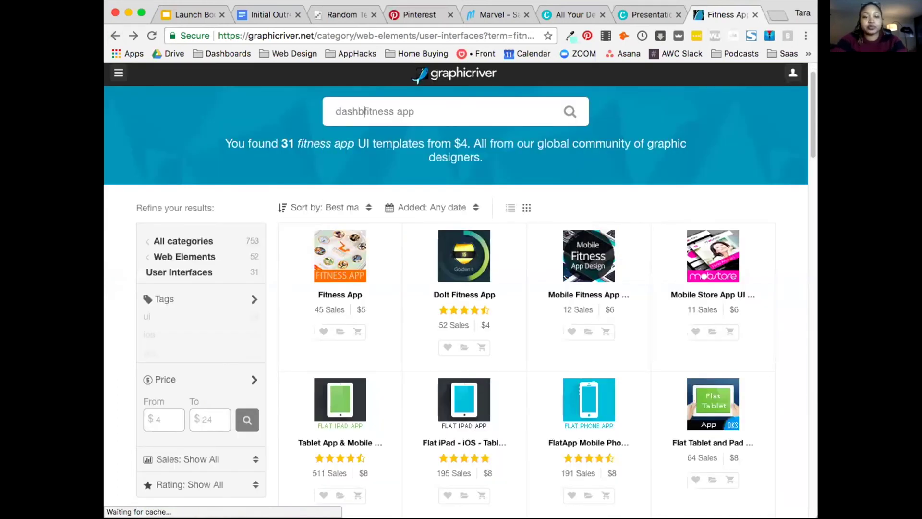
type("oa")
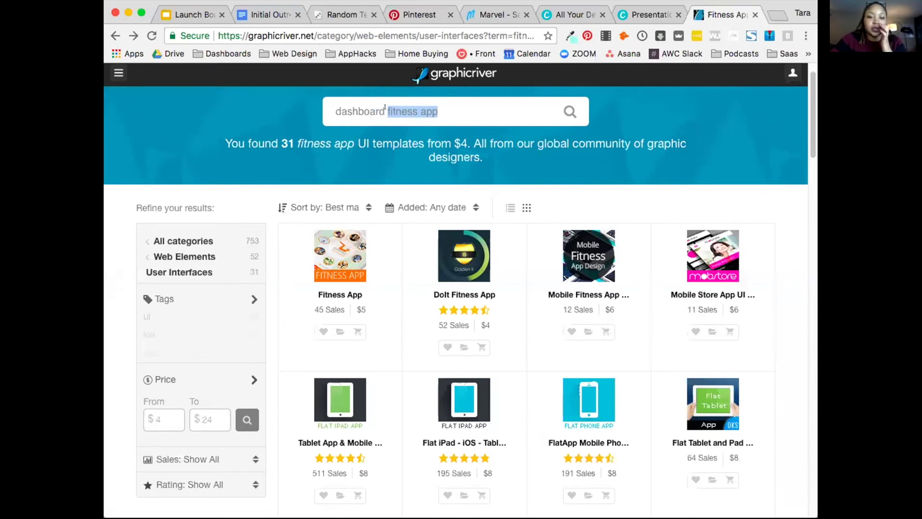
type("rd")
key("BackSpace")
key("Return")
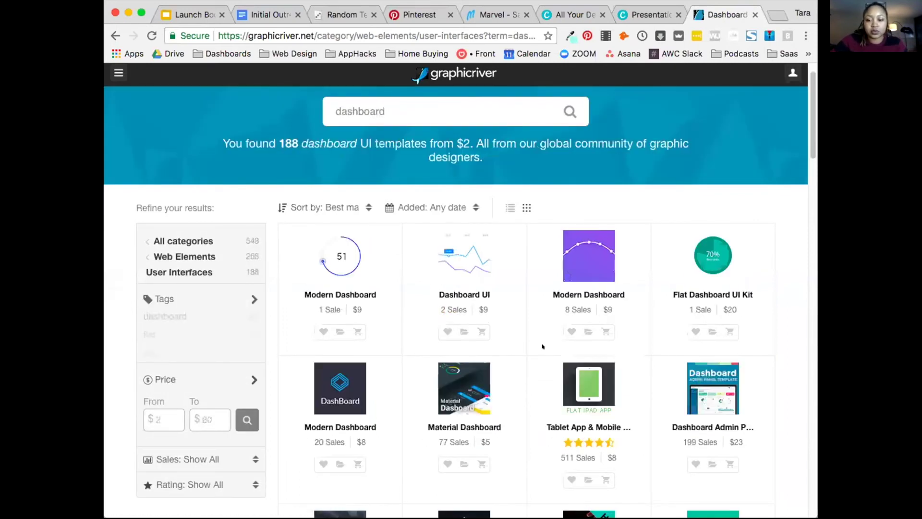
scroll(624, 370, "down", 1)
Open the $23 Dashboard Admin Panel Template and page through its full-size screenshots
left_click(702, 389)
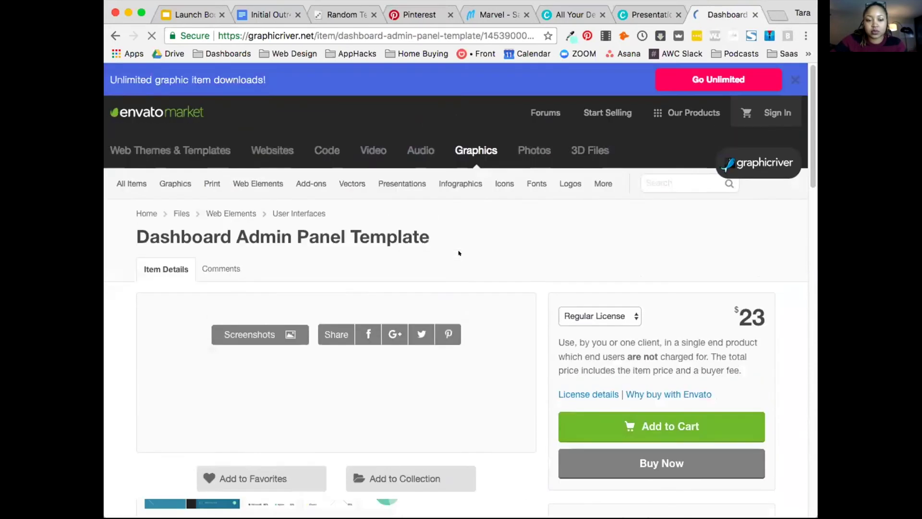
scroll(459, 253, "down", 5)
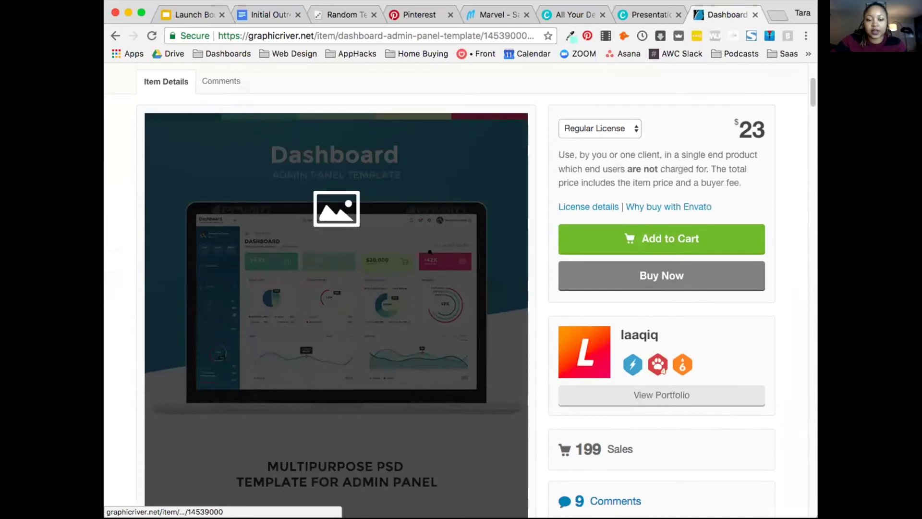
left_click(429, 251)
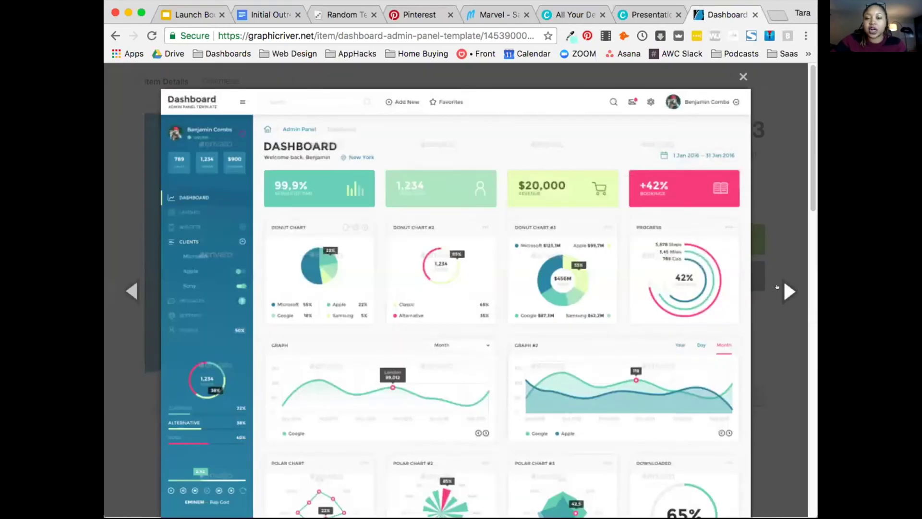
left_click(777, 286)
left_click(776, 287)
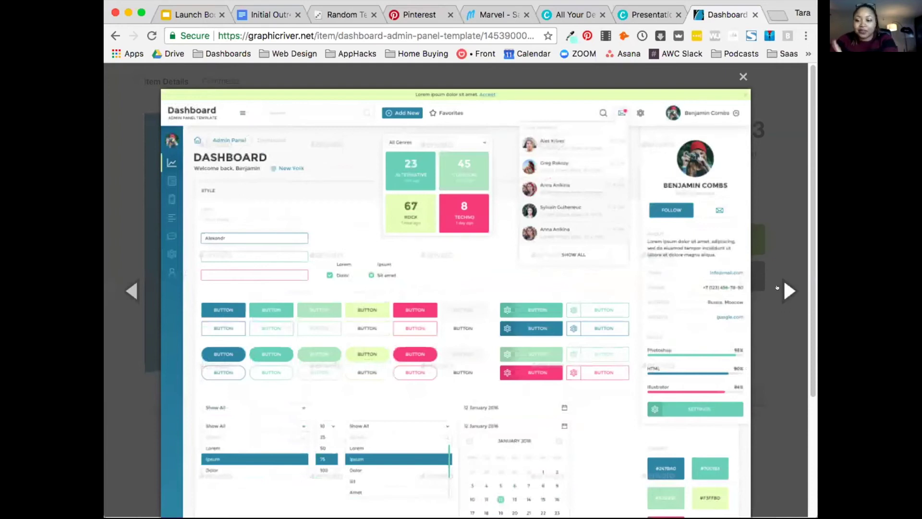
left_click(777, 287)
left_click(777, 287)
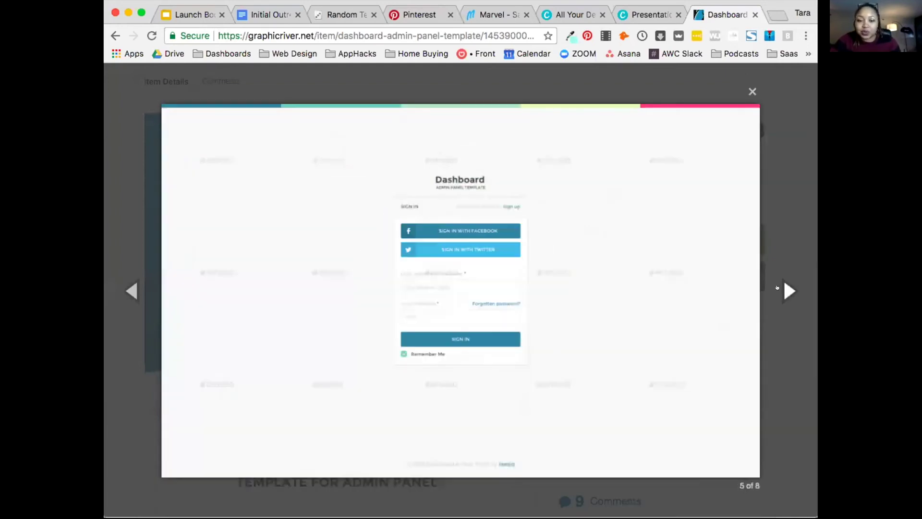
left_click(777, 287)
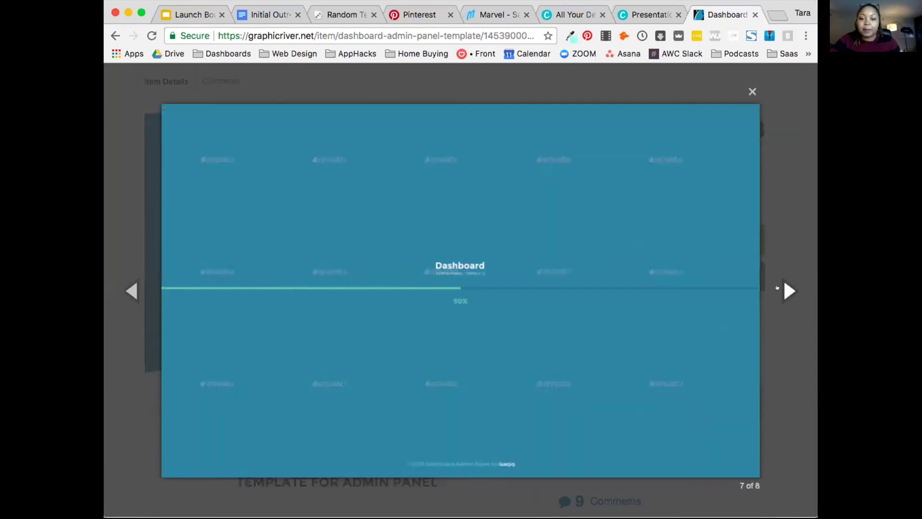
left_click(777, 286)
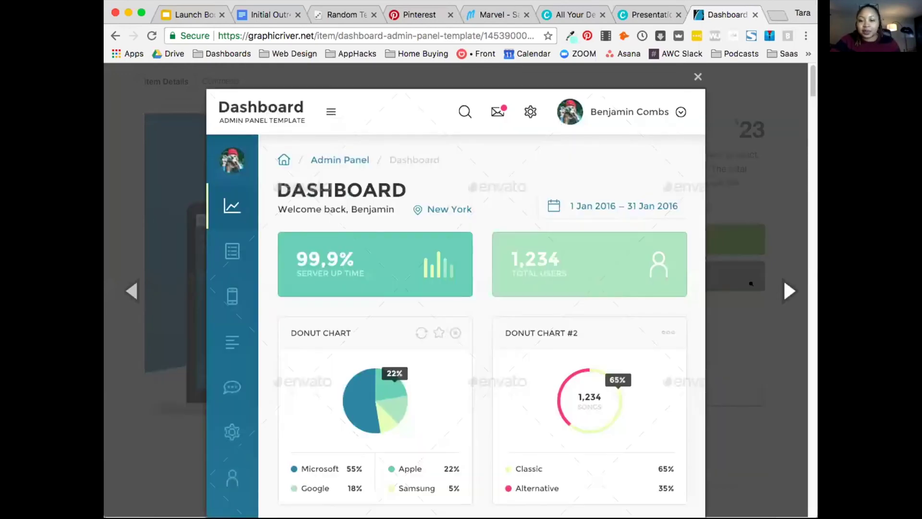
Close the screenshot preview and switch back to the Launch Bootcamp presentation
scroll(750, 284, "down", 1)
scroll(751, 284, "down", 5)
scroll(768, 245, "up", 5)
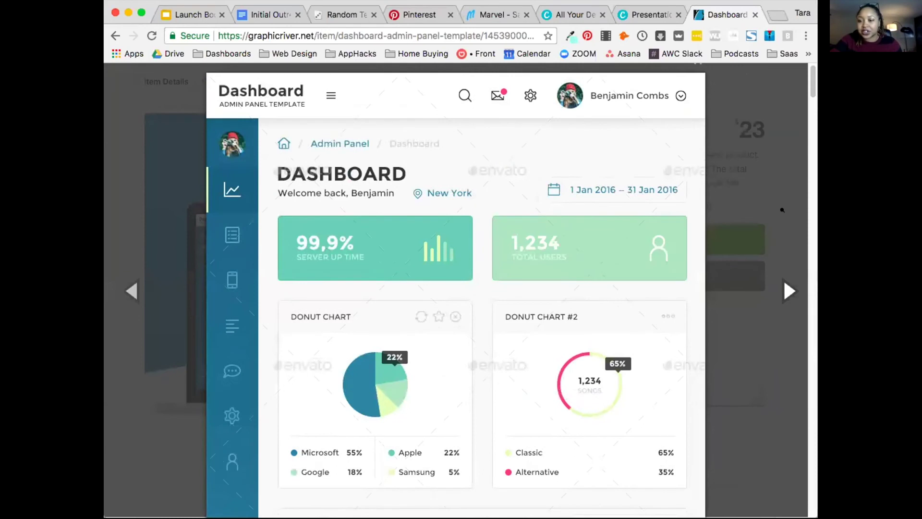
left_click(782, 212)
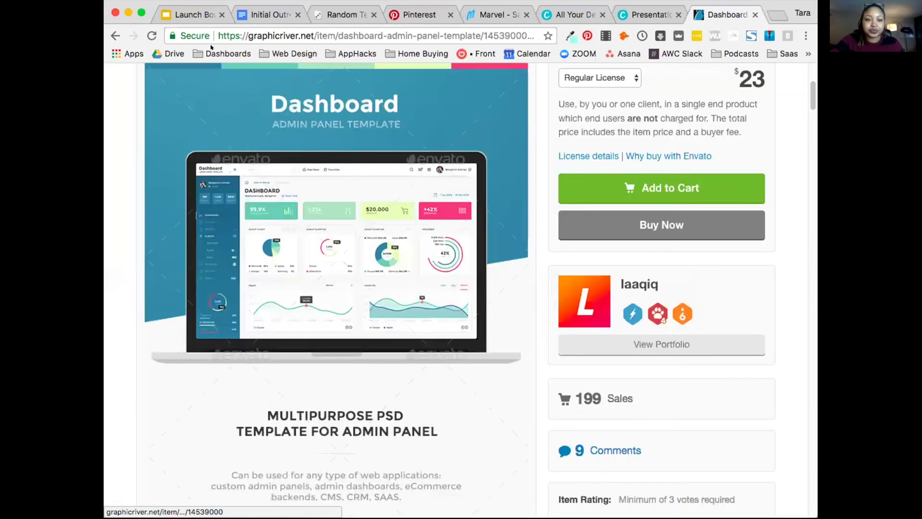
left_click(189, 15)
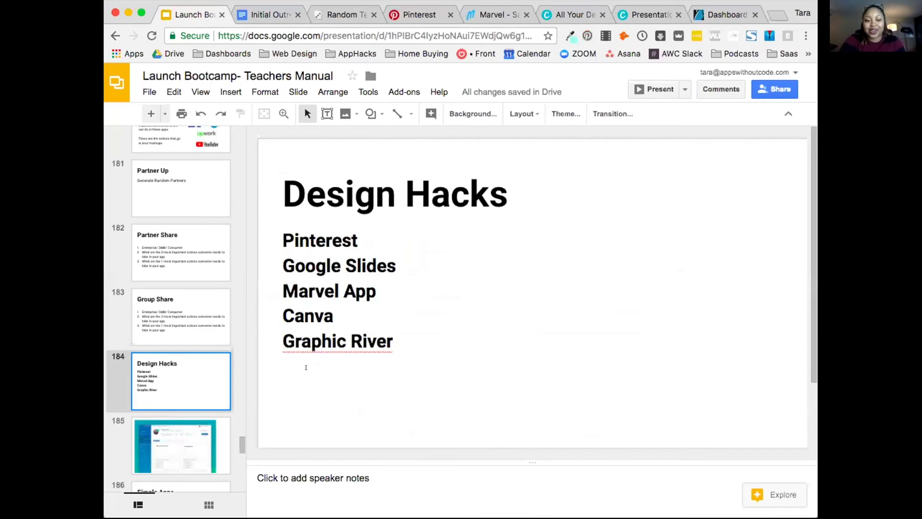
Move between slides 185 and 186, ending on slide 186 'Simple Apps'
scroll(159, 331, "down", 3)
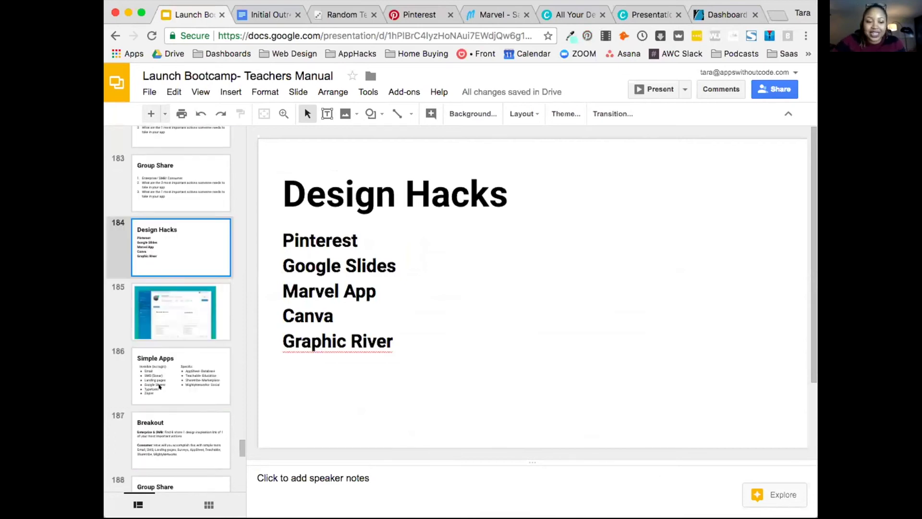
left_click(157, 328)
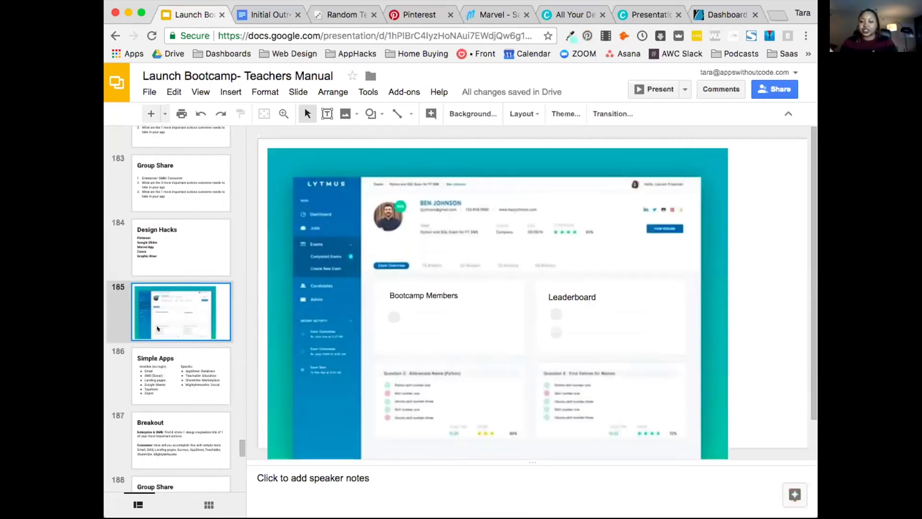
scroll(159, 355, "down", 1)
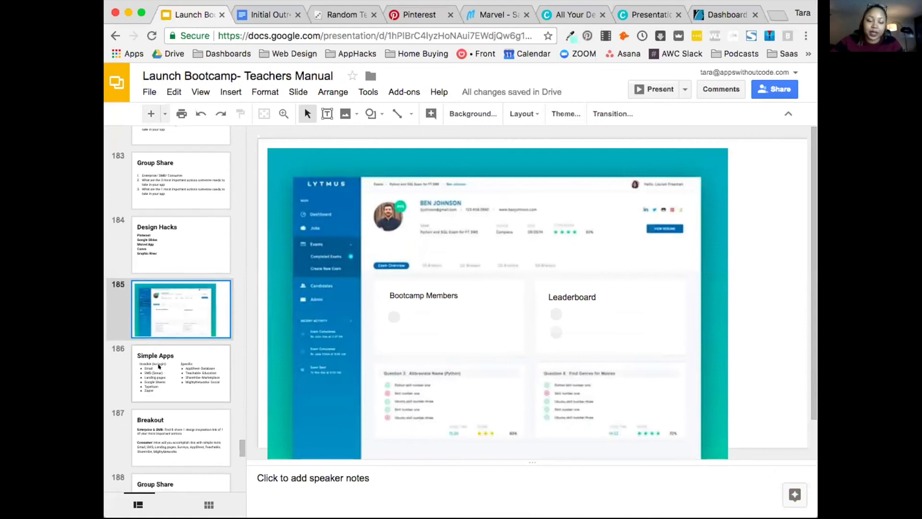
left_click(159, 366)
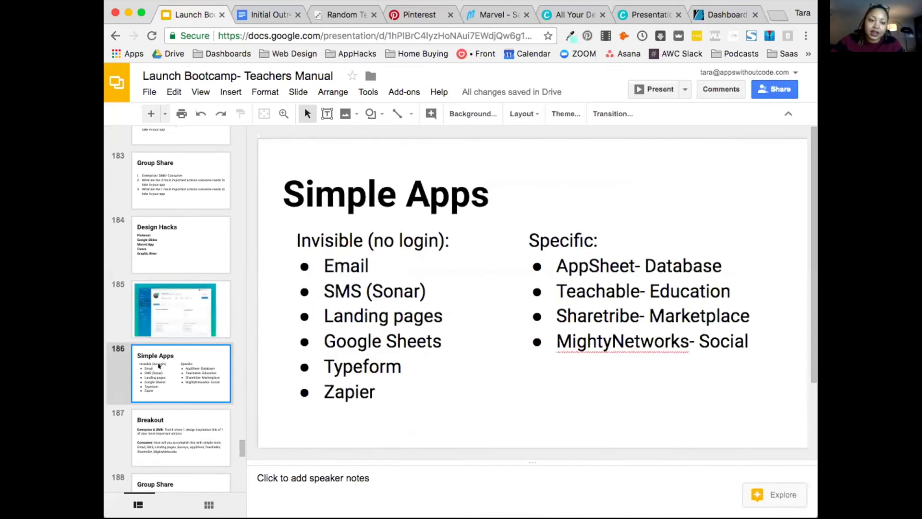
left_click(159, 327)
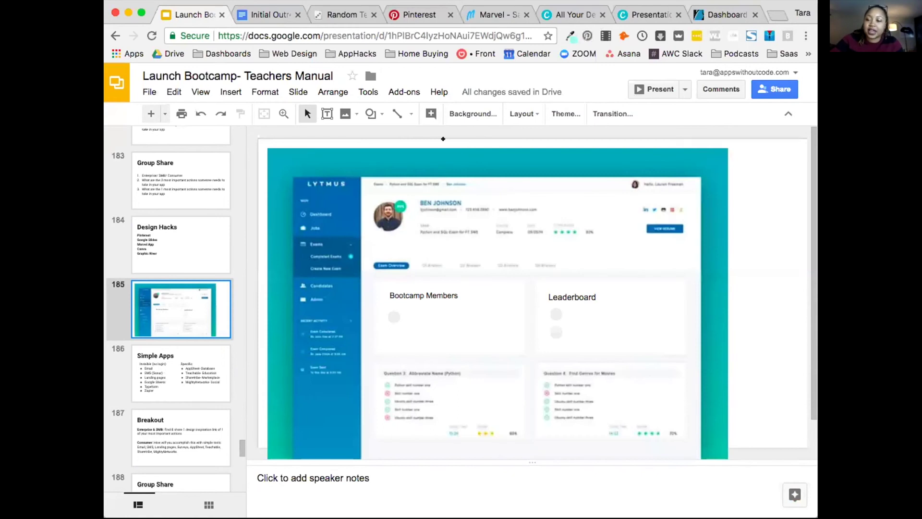
left_click(149, 377)
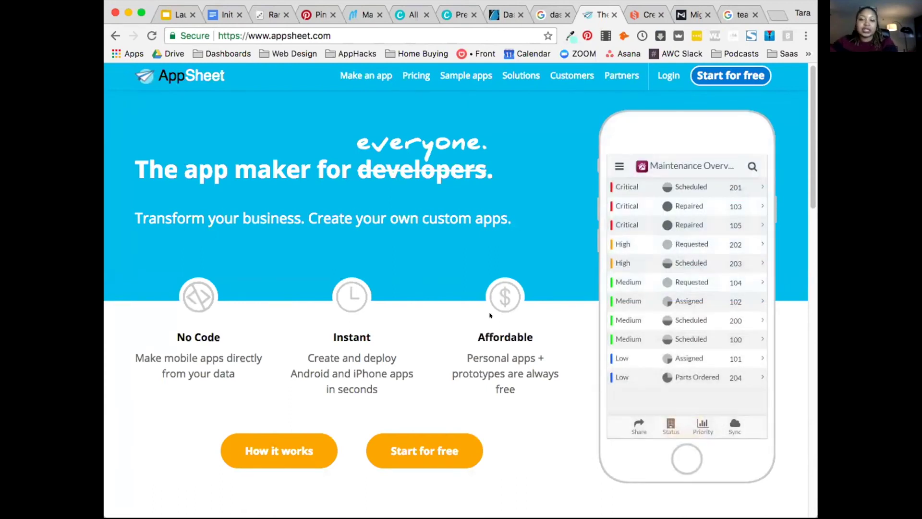
Scroll down the AppSheet no-code app maker home page and back up to the top
scroll(490, 315, "down", 6)
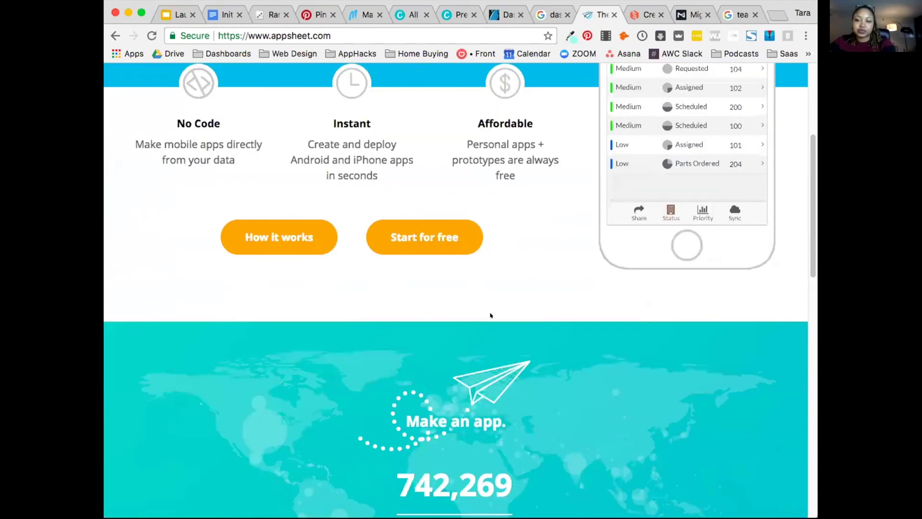
scroll(518, 330, "up", 5)
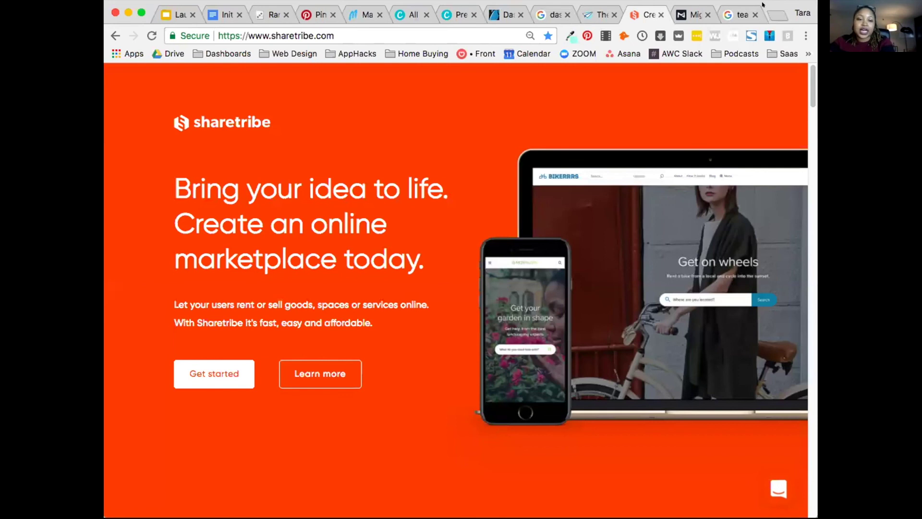
Scroll the Sharetribe home page down to its Marketplace types, then switch to Mighty Networks
scroll(368, 293, "down", 3)
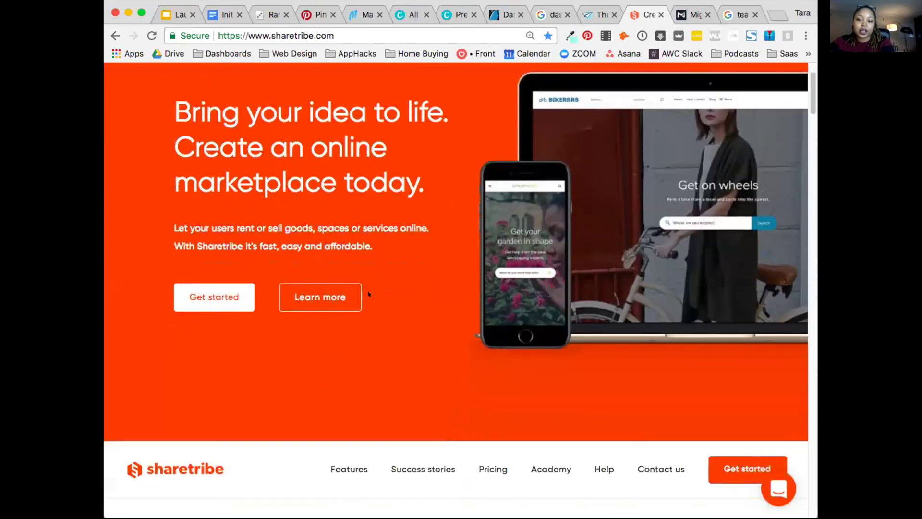
scroll(368, 293, "down", 12)
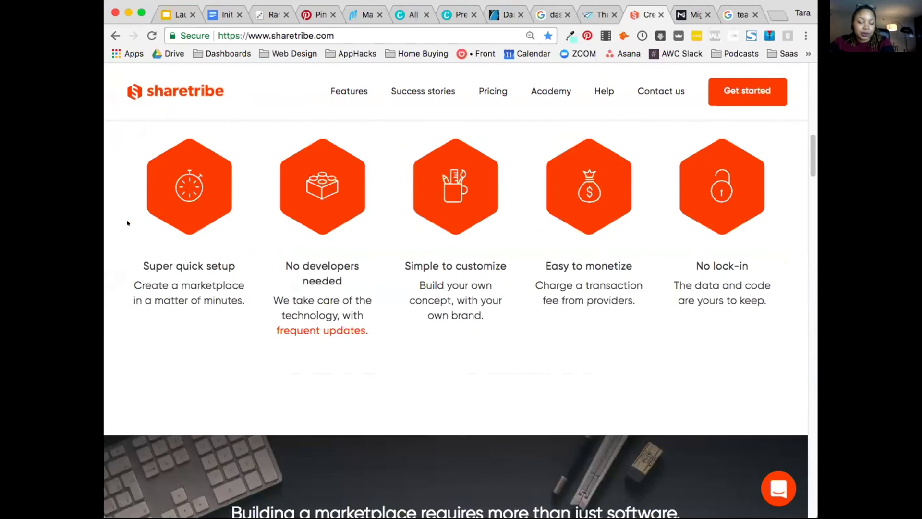
scroll(128, 223, "down", 10)
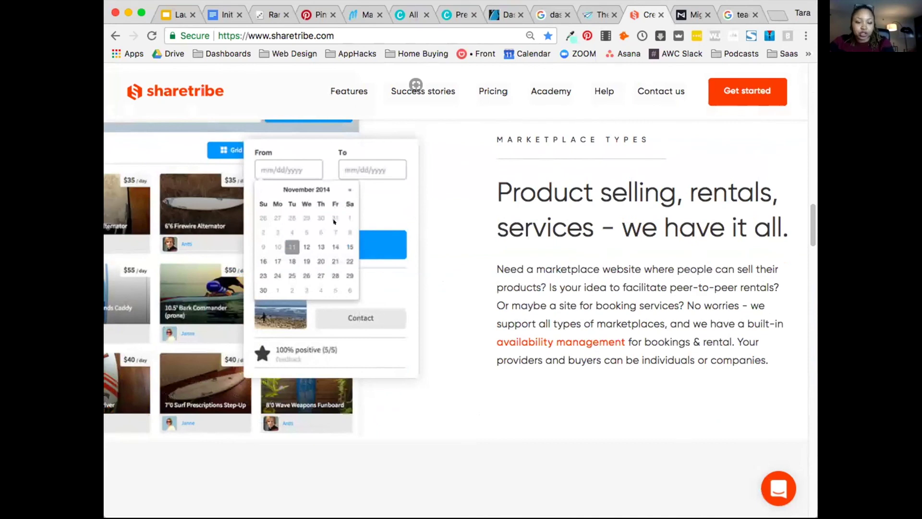
left_click(687, 16)
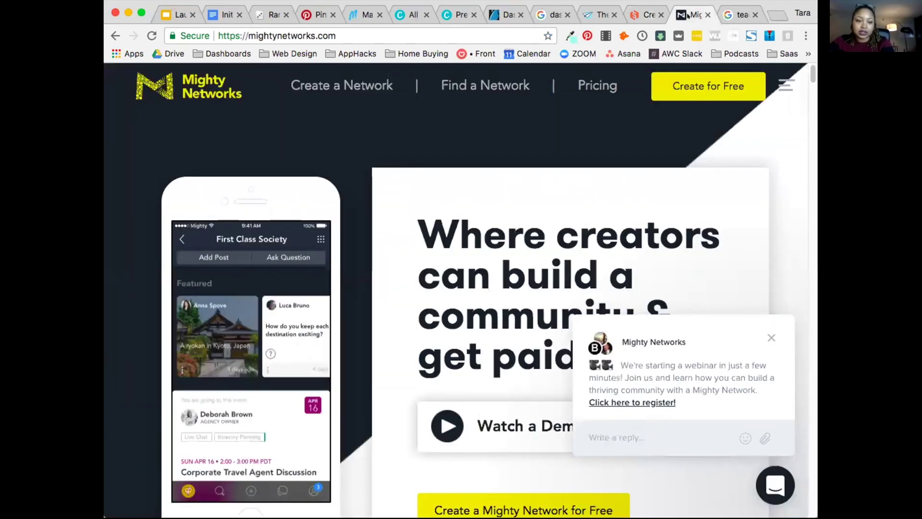
Scroll slightly down the Mighty Networks community-building home page
scroll(366, 233, "down", 2)
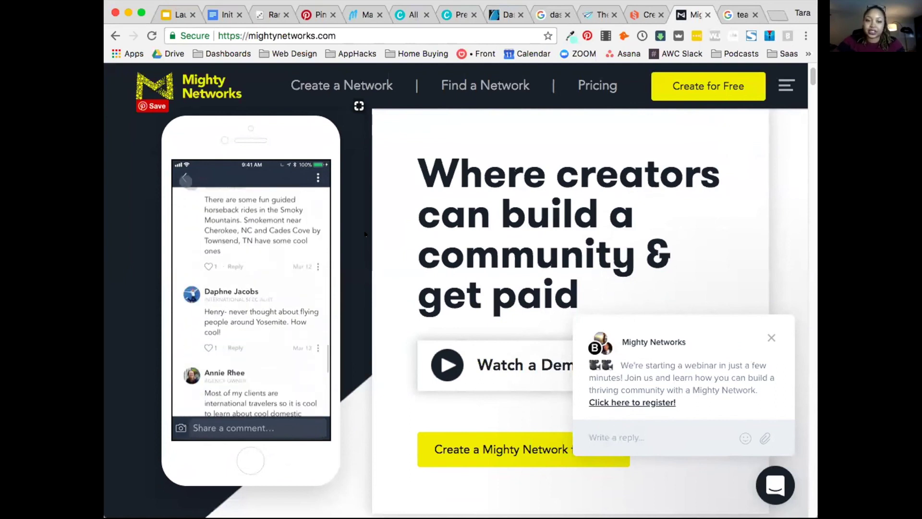
scroll(365, 233, "down", 3)
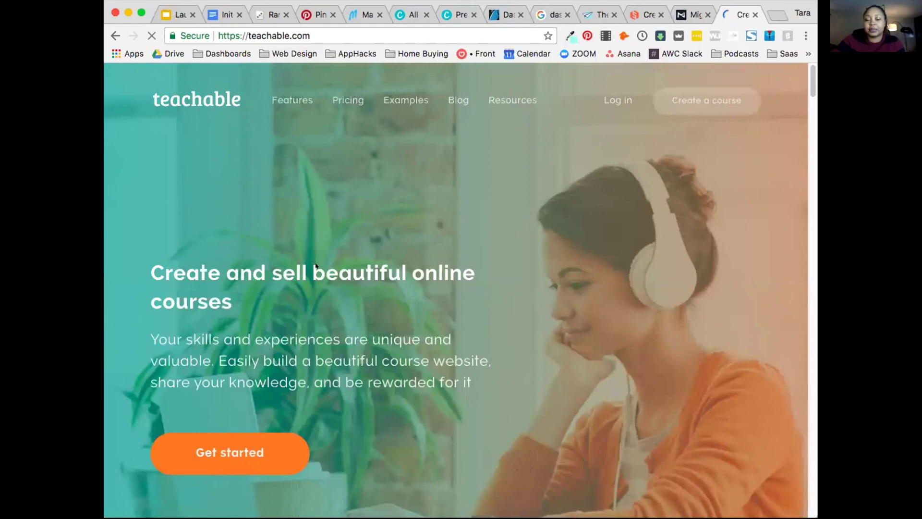
Scroll the Teachable home page past features, five steps and testimonials to 'Your success is our success'
scroll(316, 265, "down", 15)
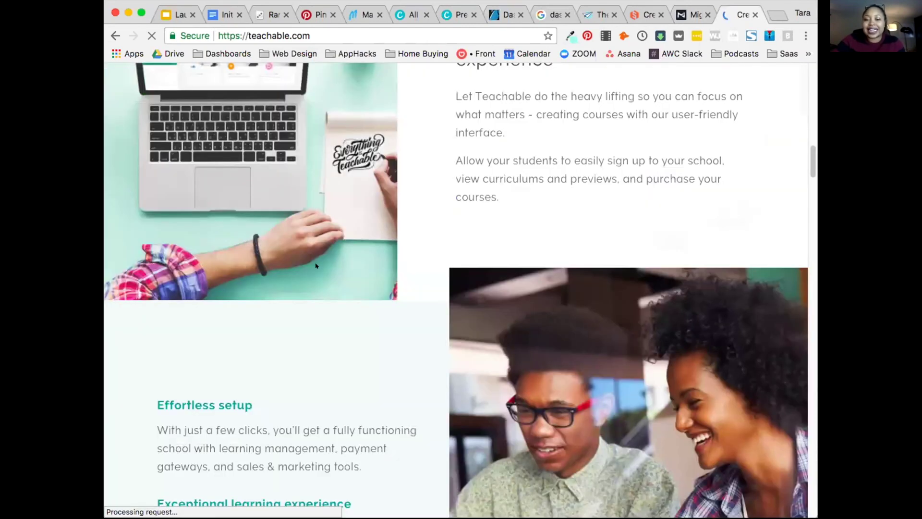
scroll(316, 265, "down", 9)
scroll(315, 266, "down", 20)
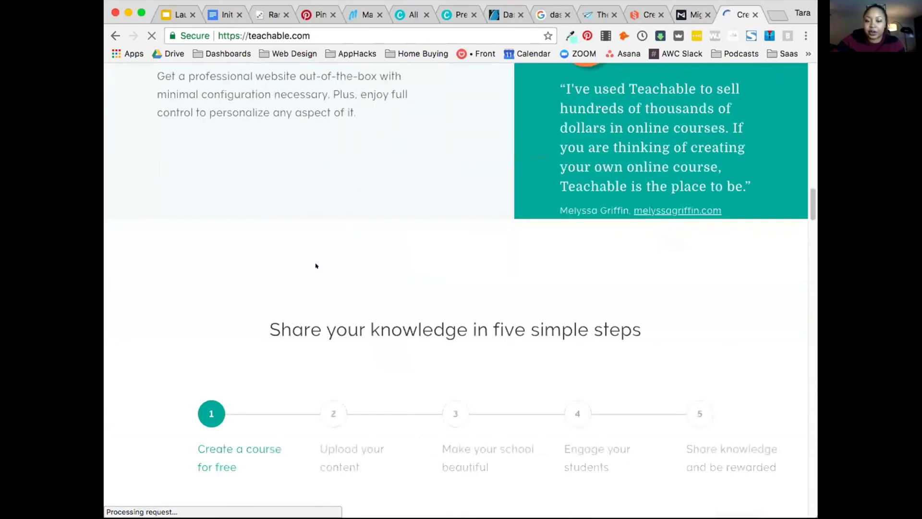
scroll(316, 266, "down", 10)
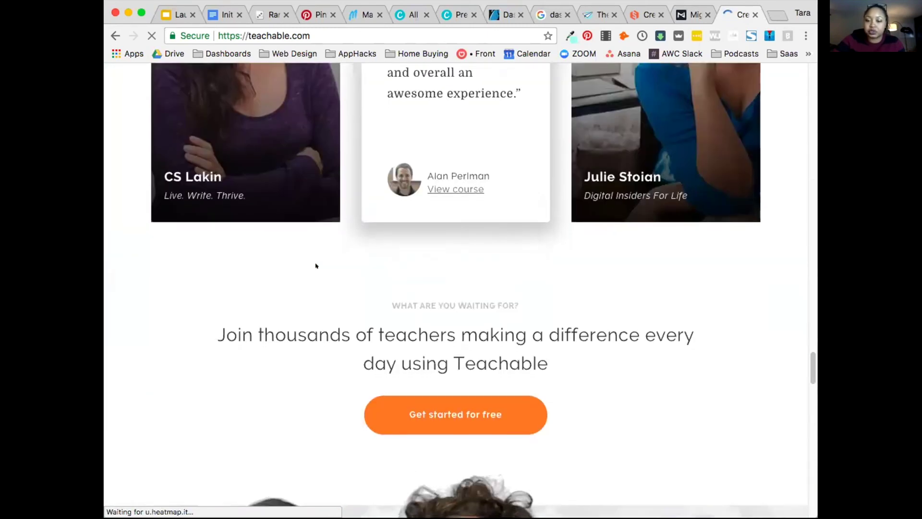
scroll(315, 265, "down", 6)
scroll(315, 266, "down", 8)
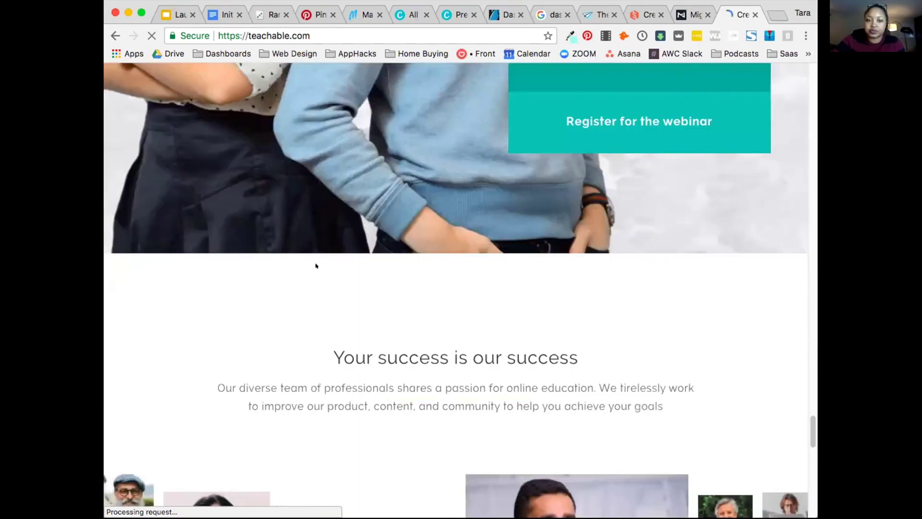